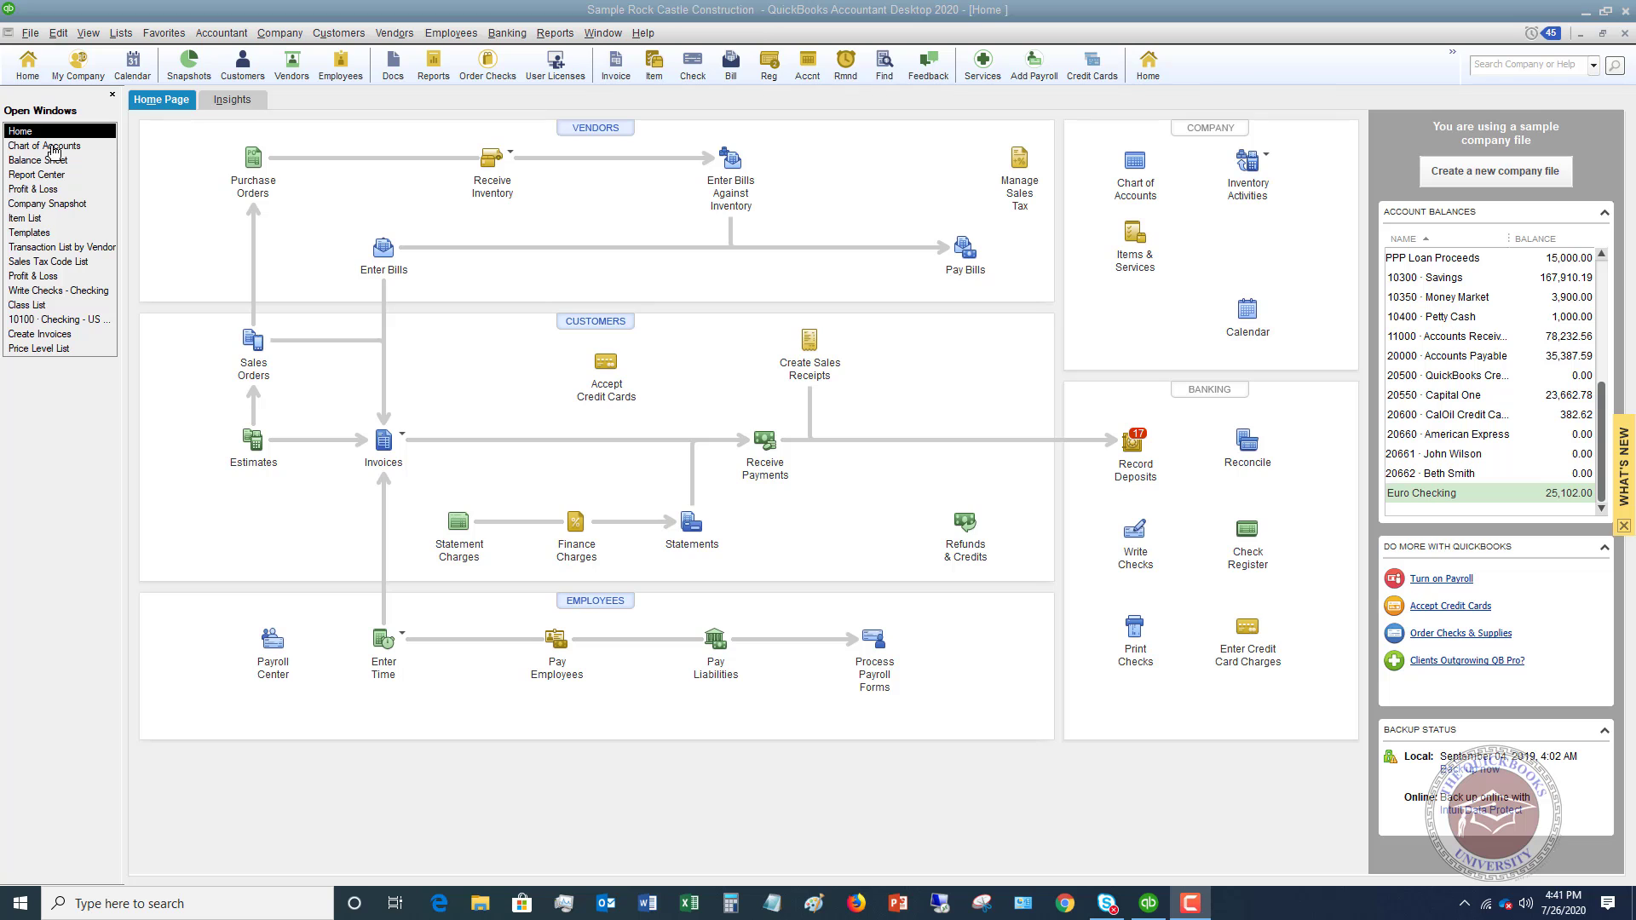
Step: Open the Balance Sheet and highlight 28950 PPP Loan at 60,000.00 under Long Term Liabilities
{"action": "left_click", "coordinate": [53, 146]}
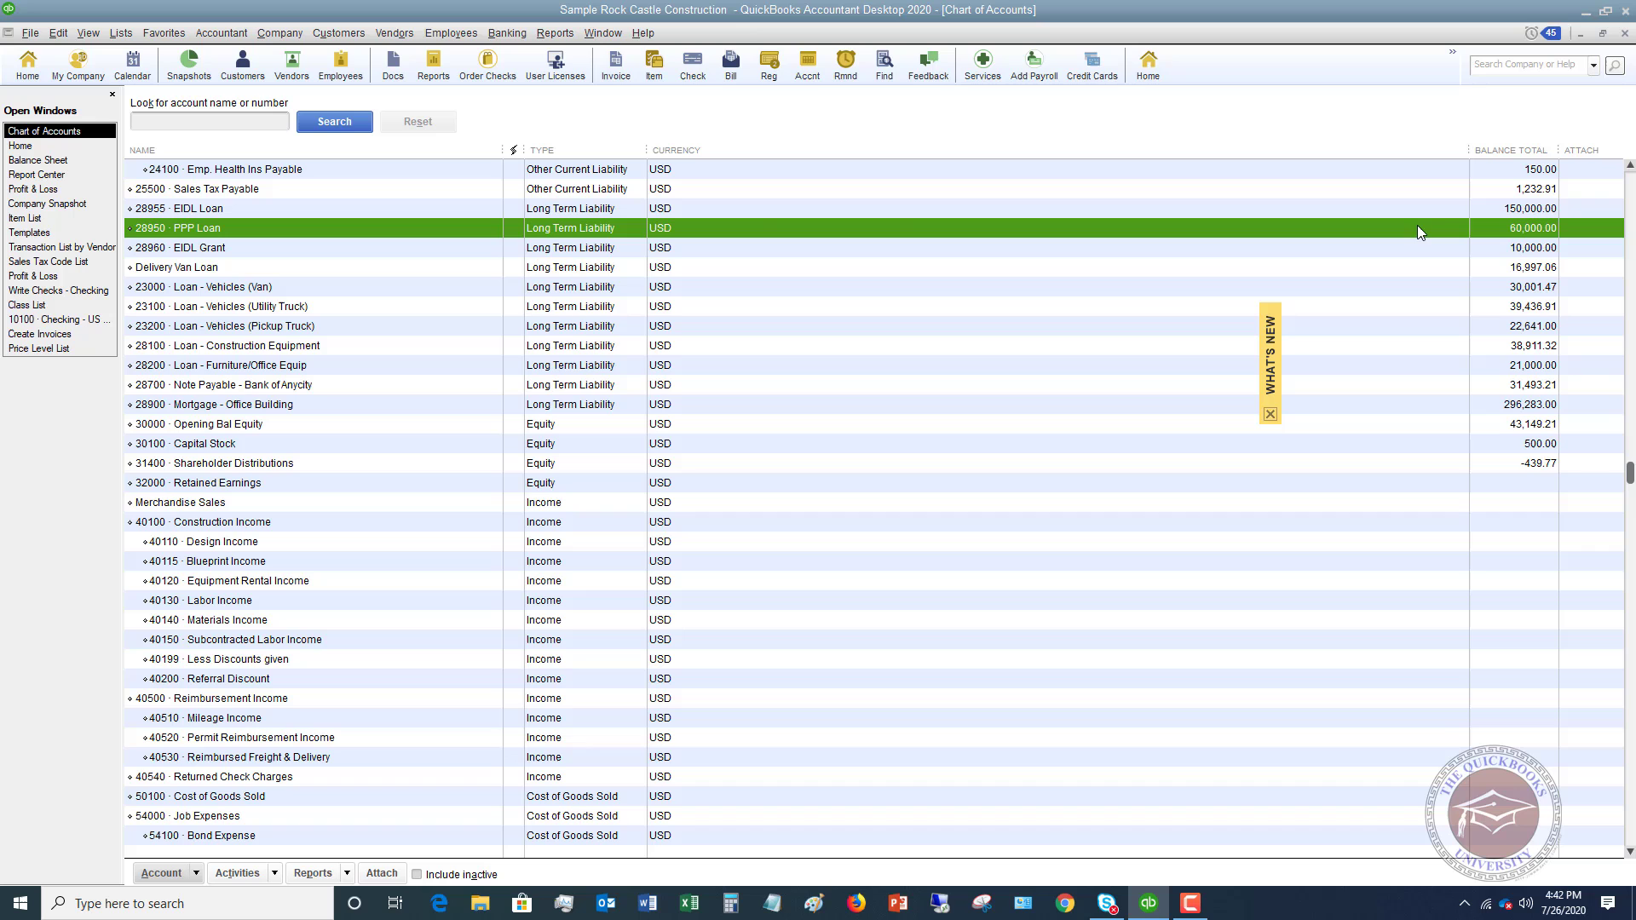
{"action": "left_click", "coordinate": [54, 163]}
{"action": "scroll", "coordinate": [1123, 513], "scroll_direction": "down", "scroll_amount": 15}
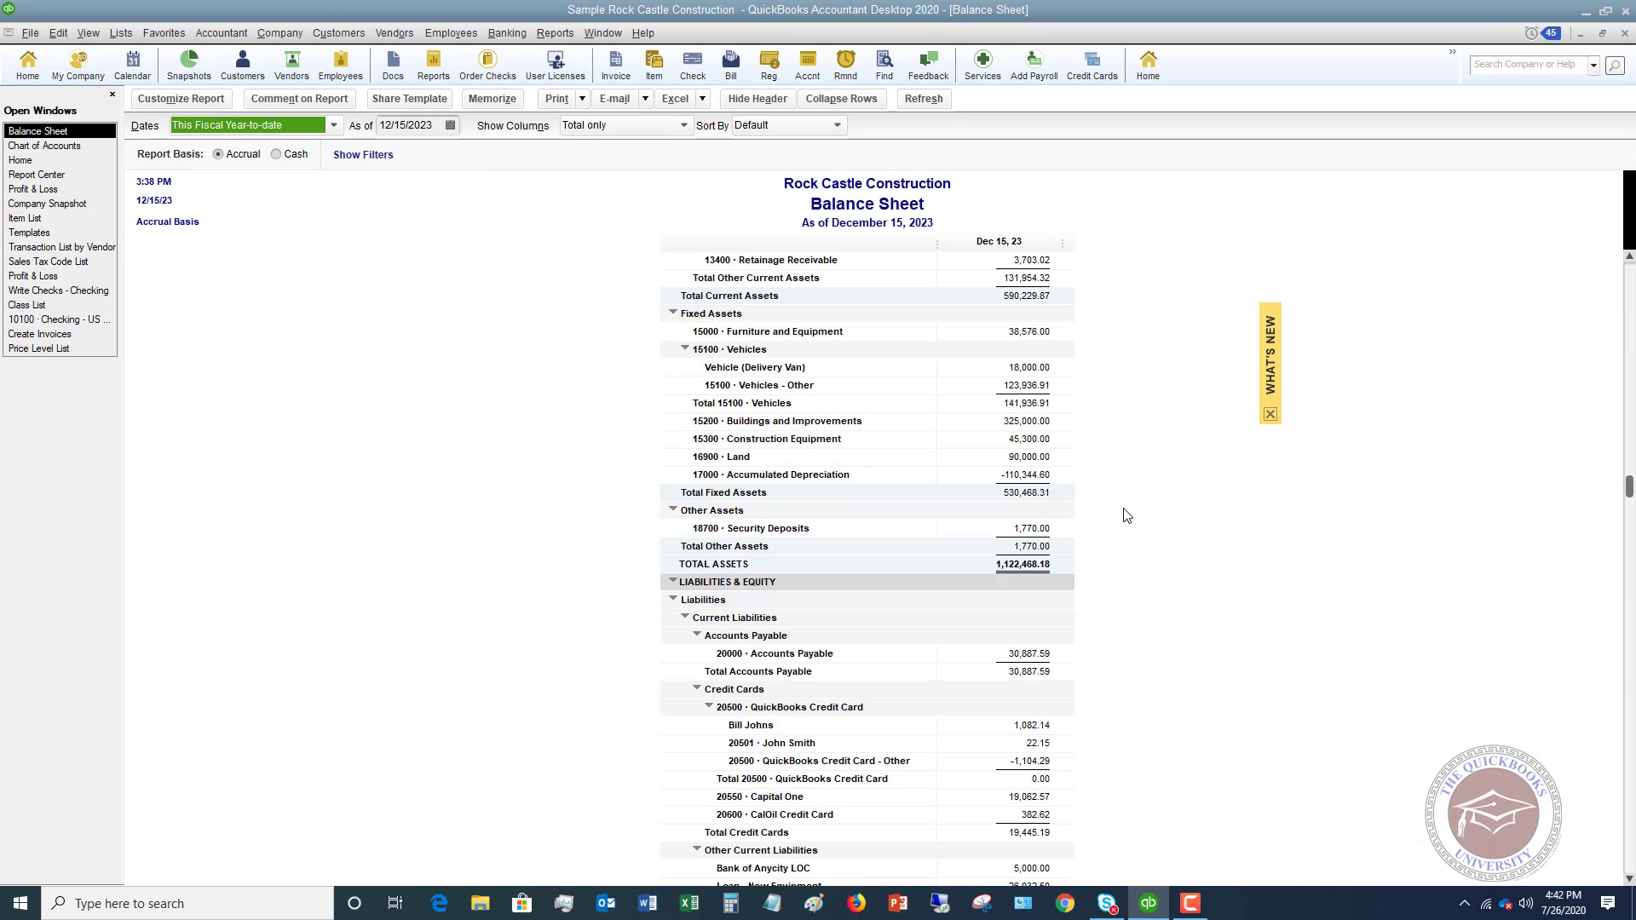
{"action": "scroll", "coordinate": [1122, 513], "scroll_direction": "down", "scroll_amount": 6}
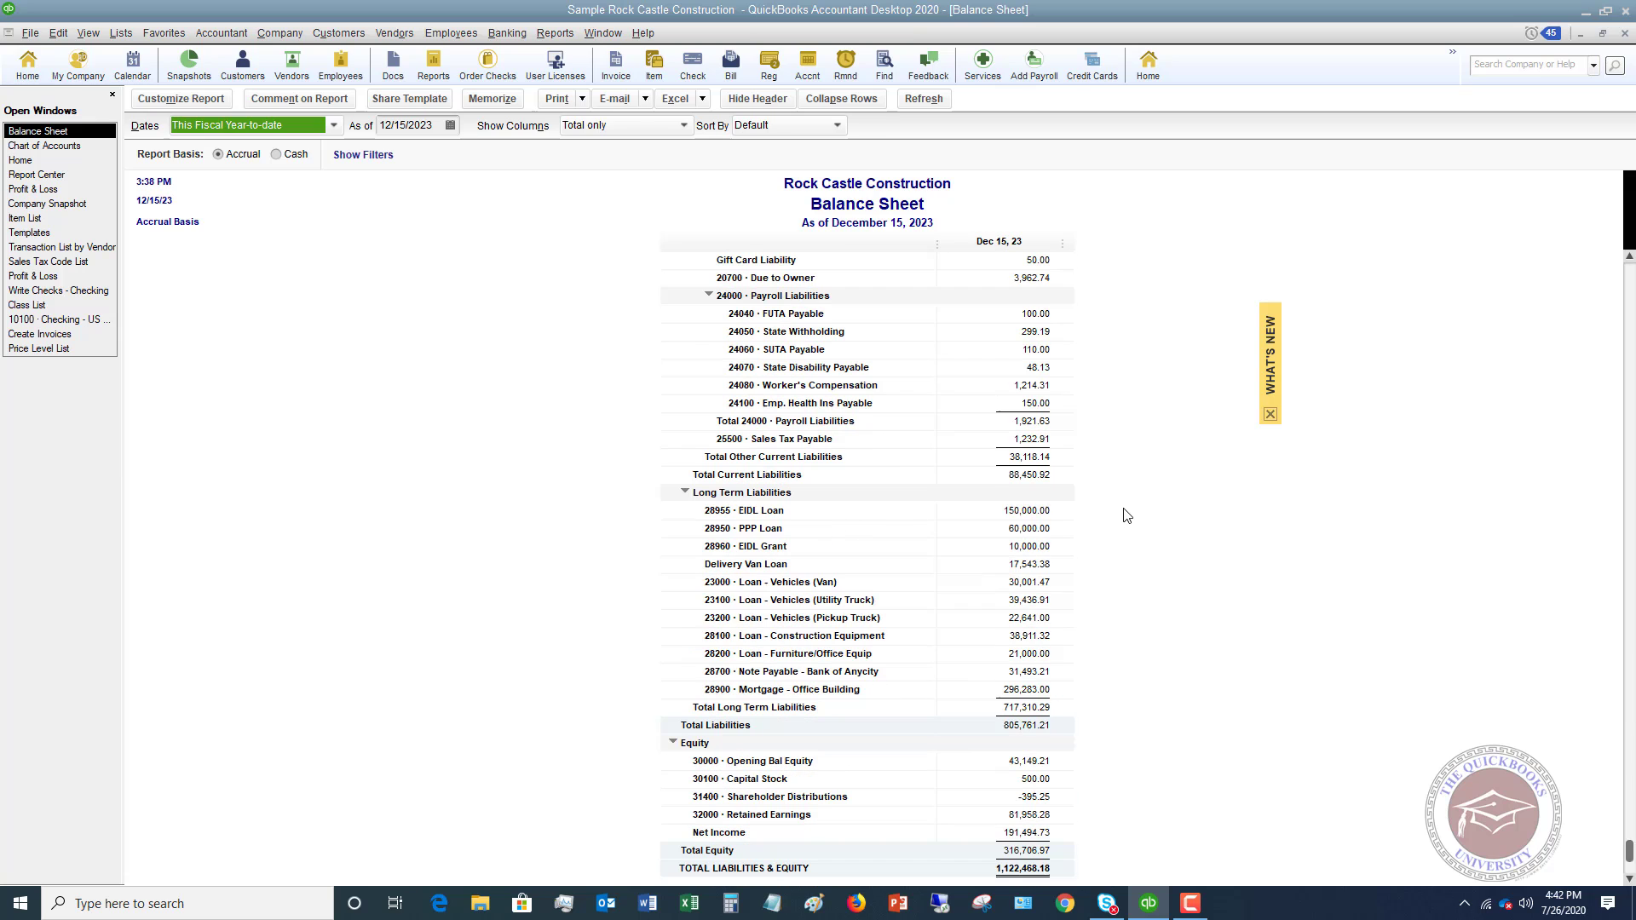
{"action": "left_click", "coordinate": [762, 533]}
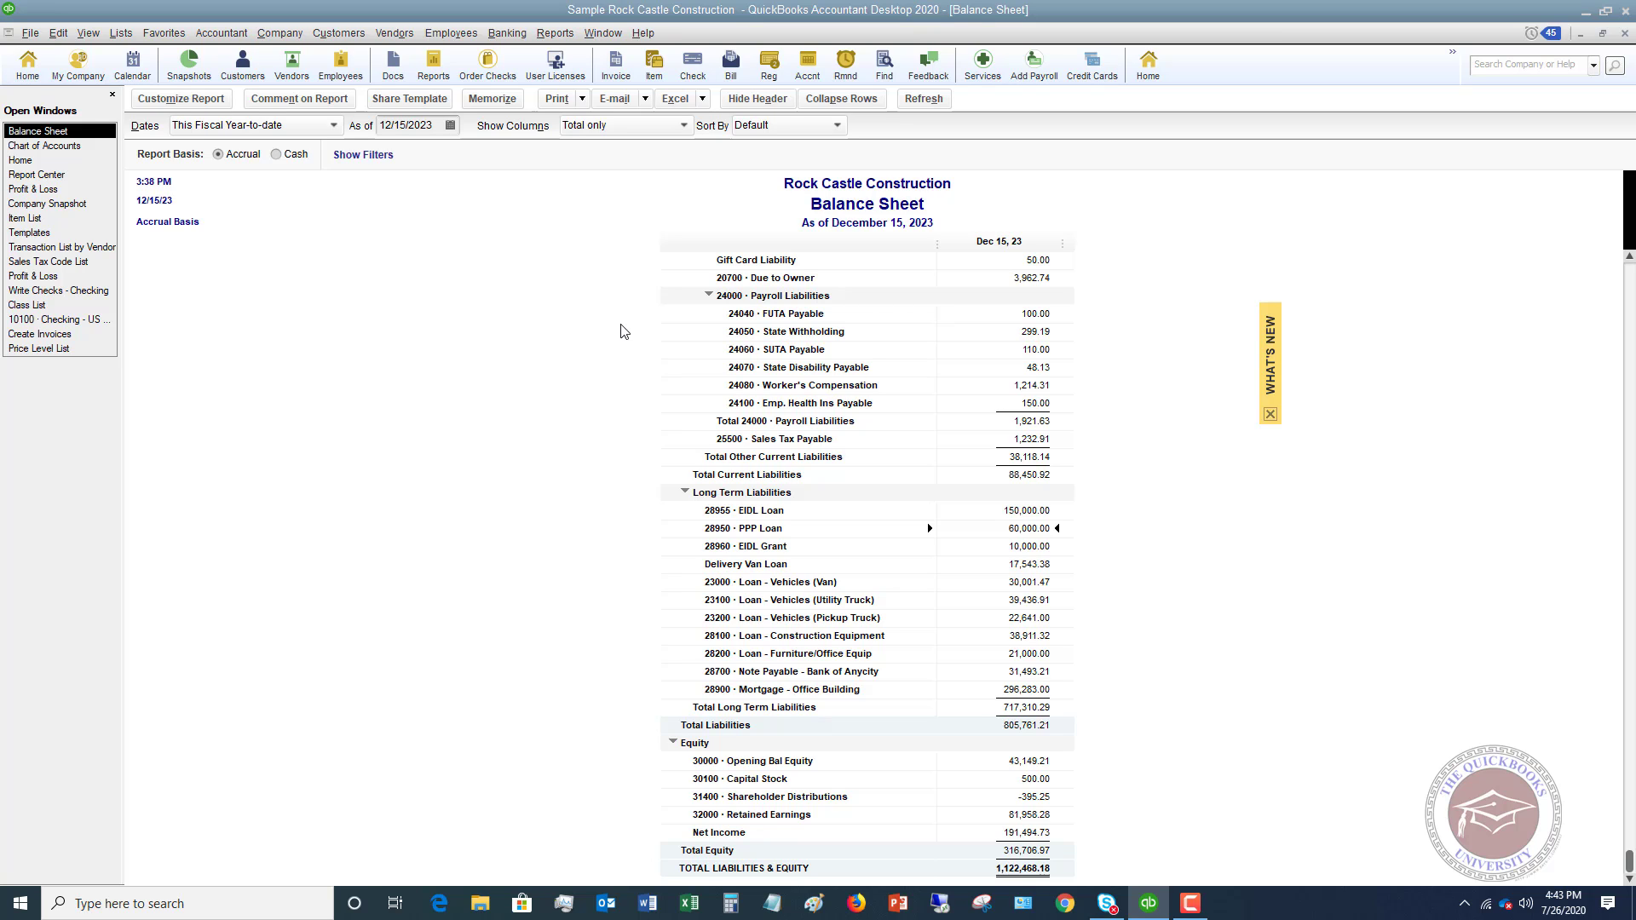
Step: In the Chart of Accounts, choose New from the EIDL Grant account's right-click menu under Other Income
{"action": "left_click", "coordinate": [47, 146]}
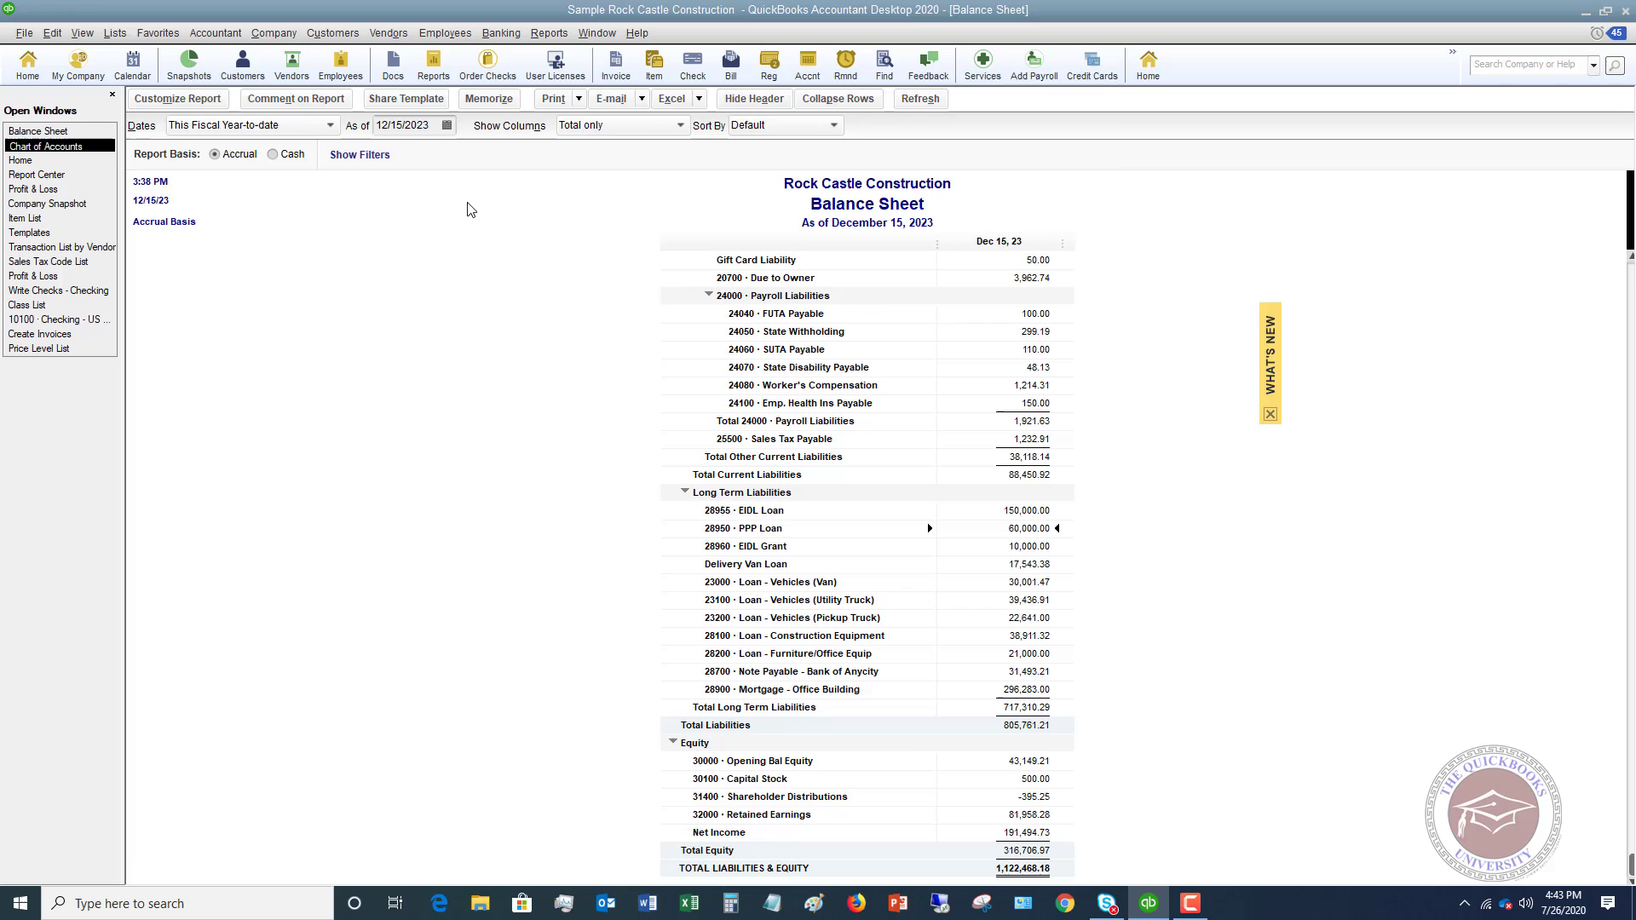
{"action": "scroll", "coordinate": [499, 207], "scroll_direction": "down", "scroll_amount": 17}
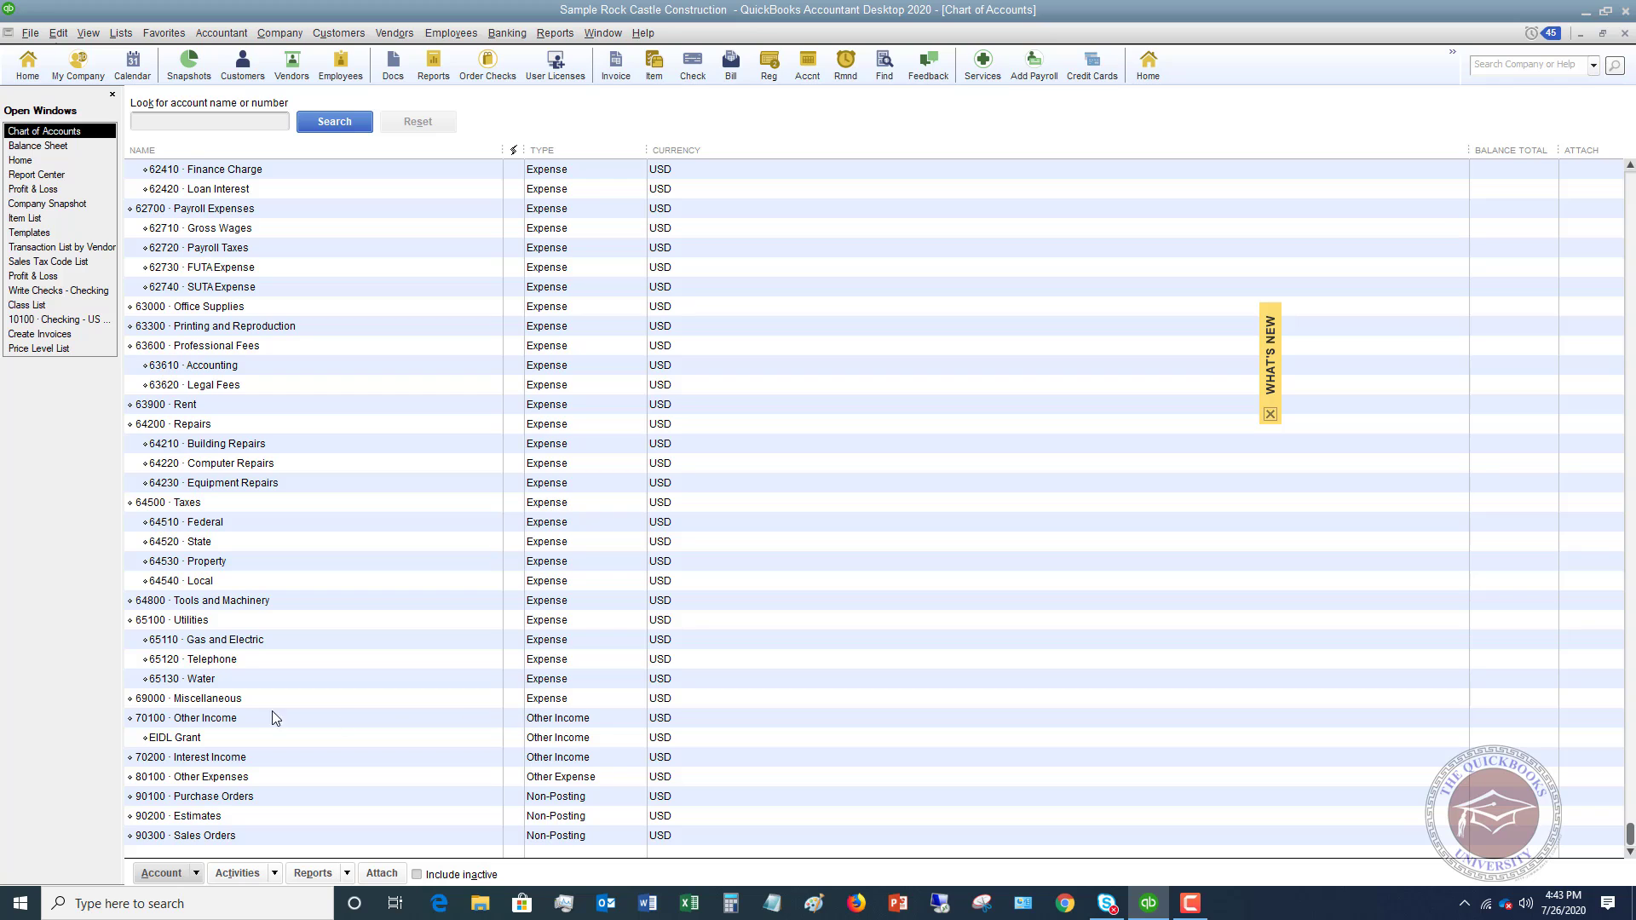
{"action": "left_click", "coordinate": [247, 721]}
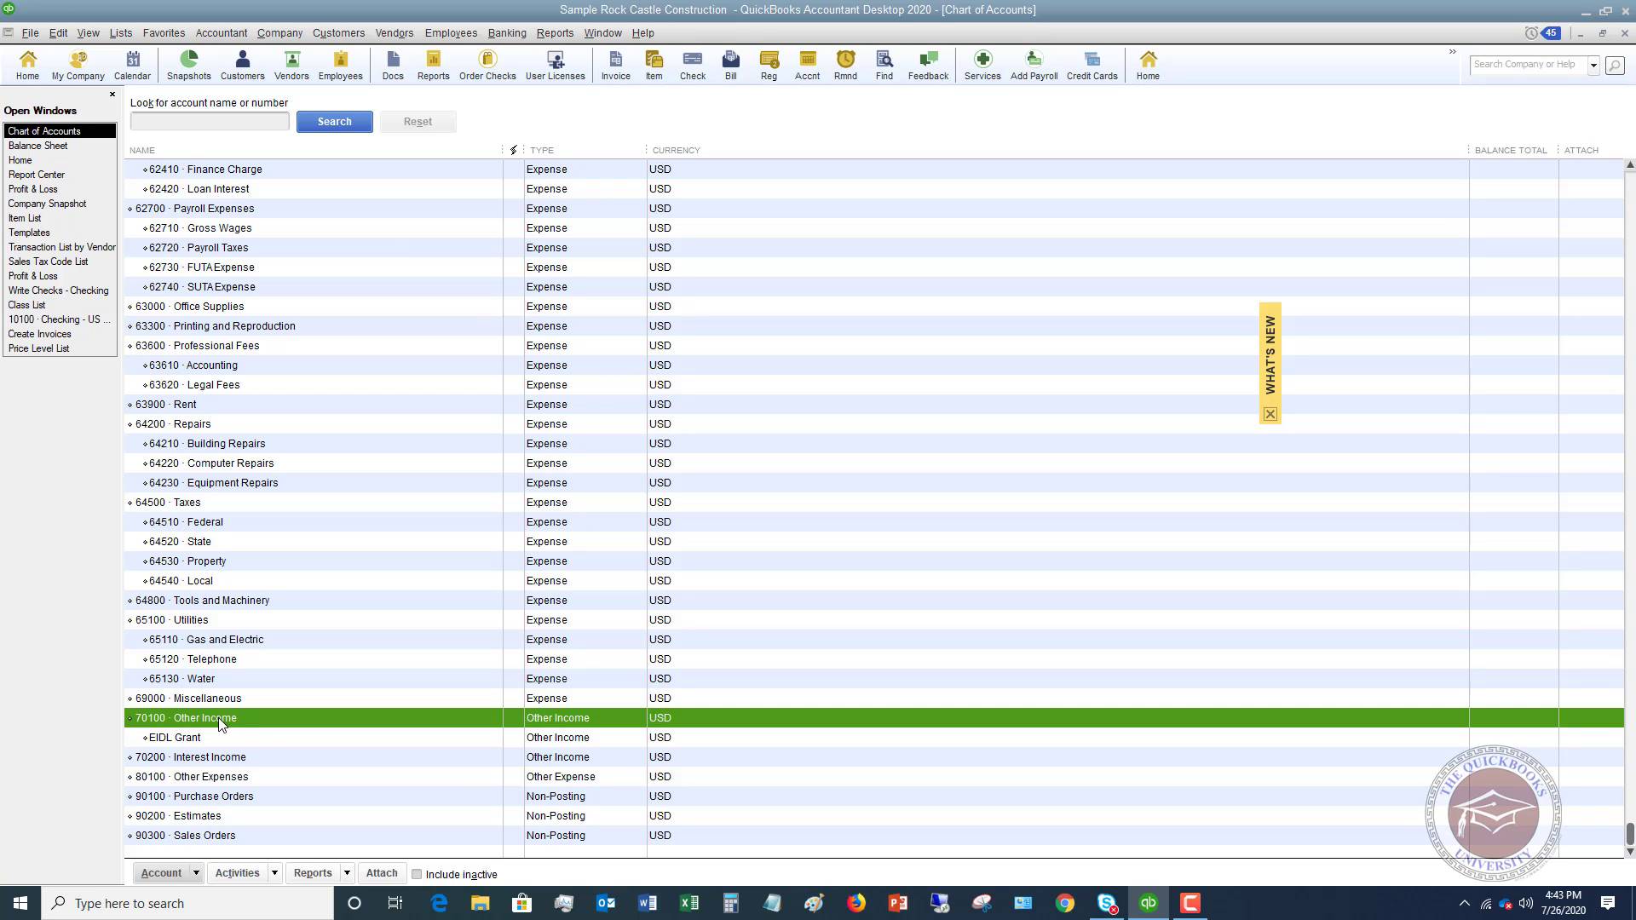
{"action": "left_click", "coordinate": [227, 738]}
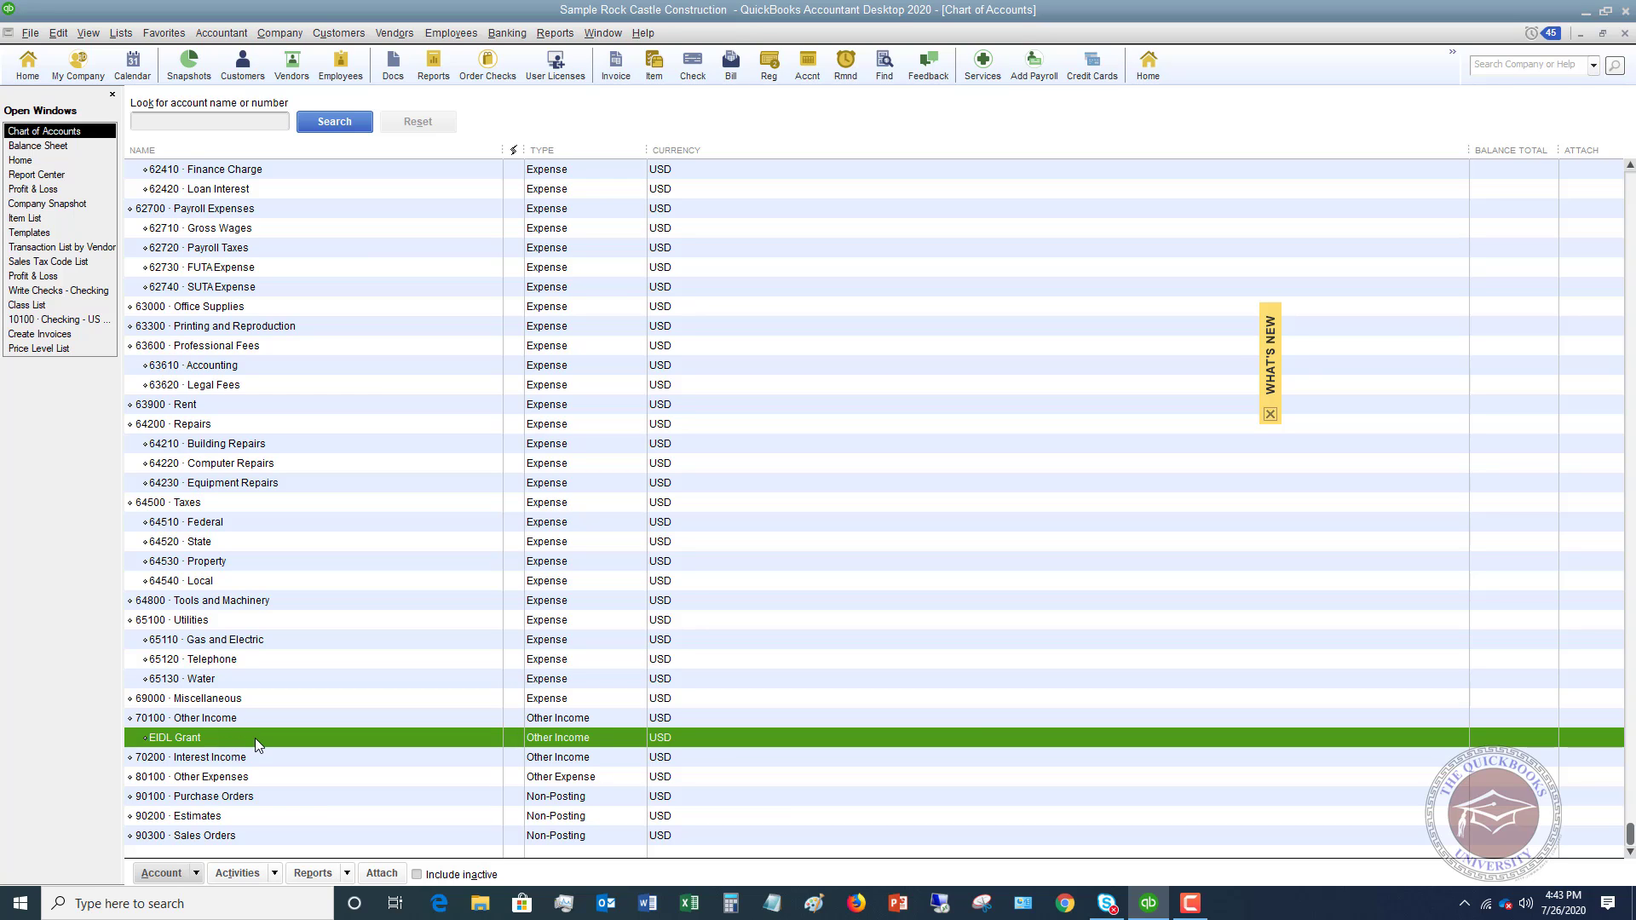
{"action": "right_click", "coordinate": [254, 737]}
{"action": "left_click", "coordinate": [309, 467]}
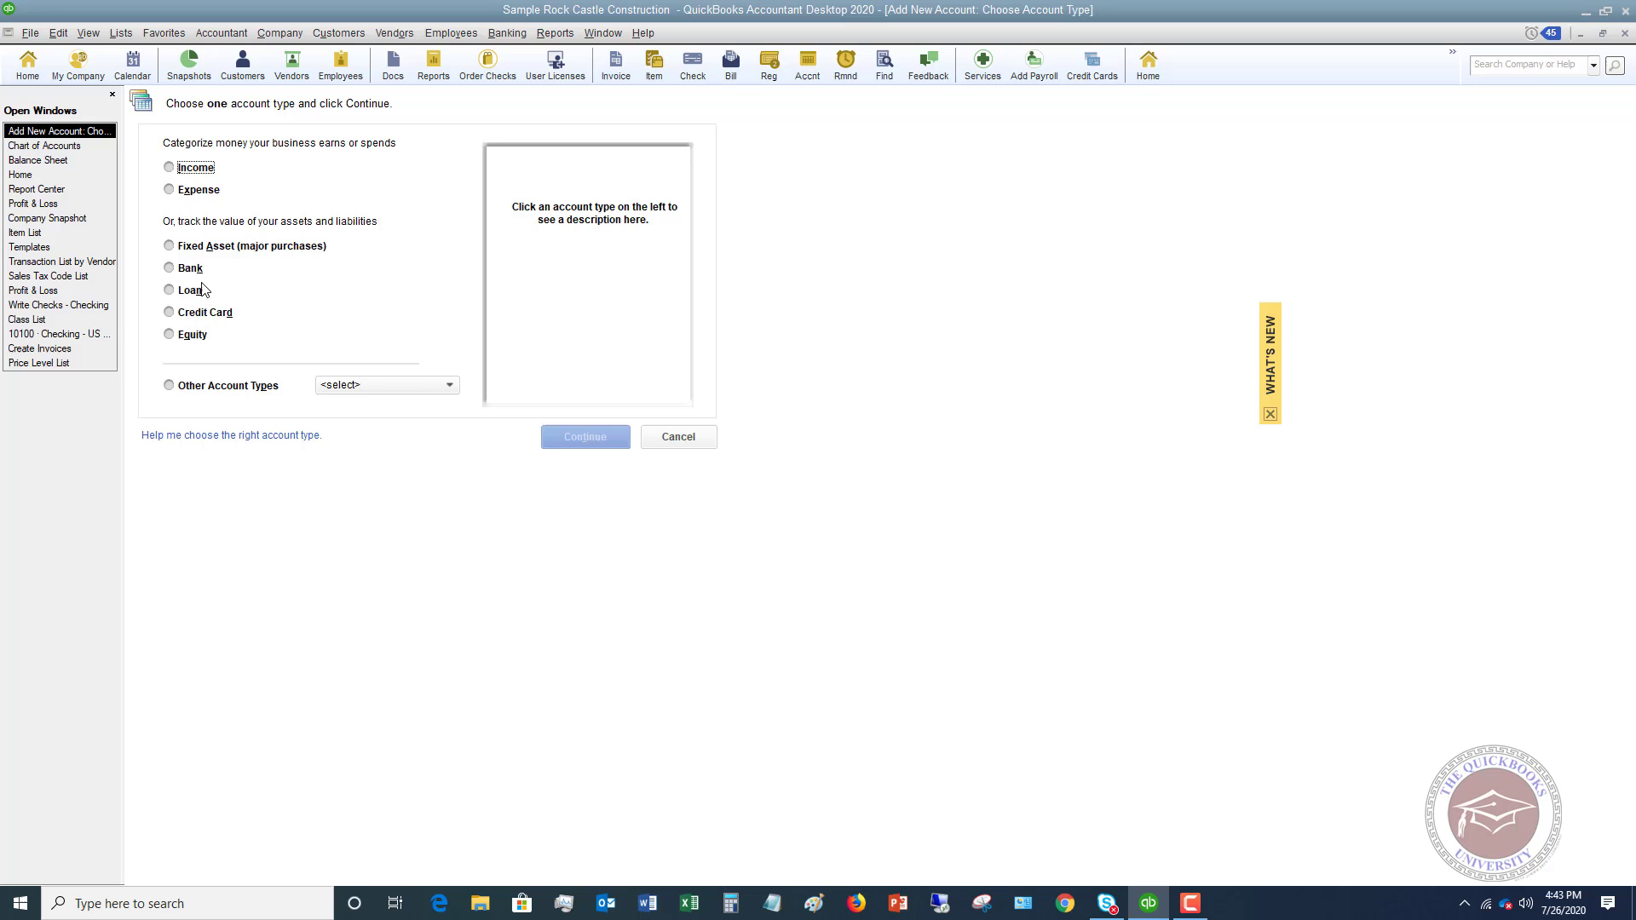
Step: Choose Other Income as the new account's type
{"action": "left_click", "coordinate": [350, 394]}
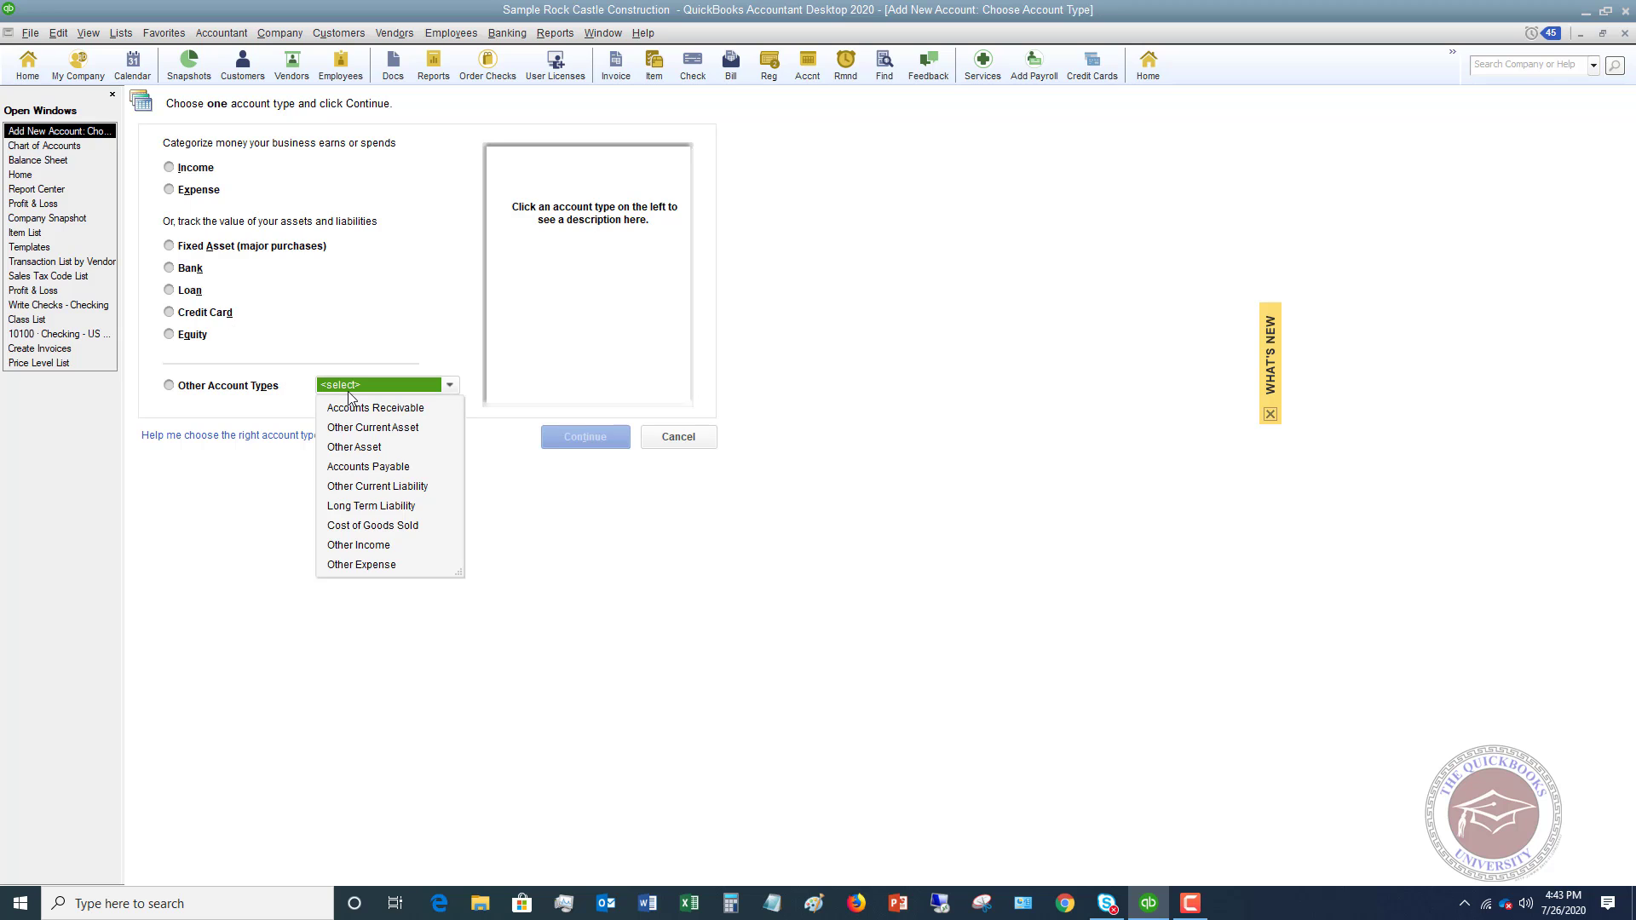
{"action": "left_click", "coordinate": [357, 545]}
{"action": "left_click", "coordinate": [585, 439]}
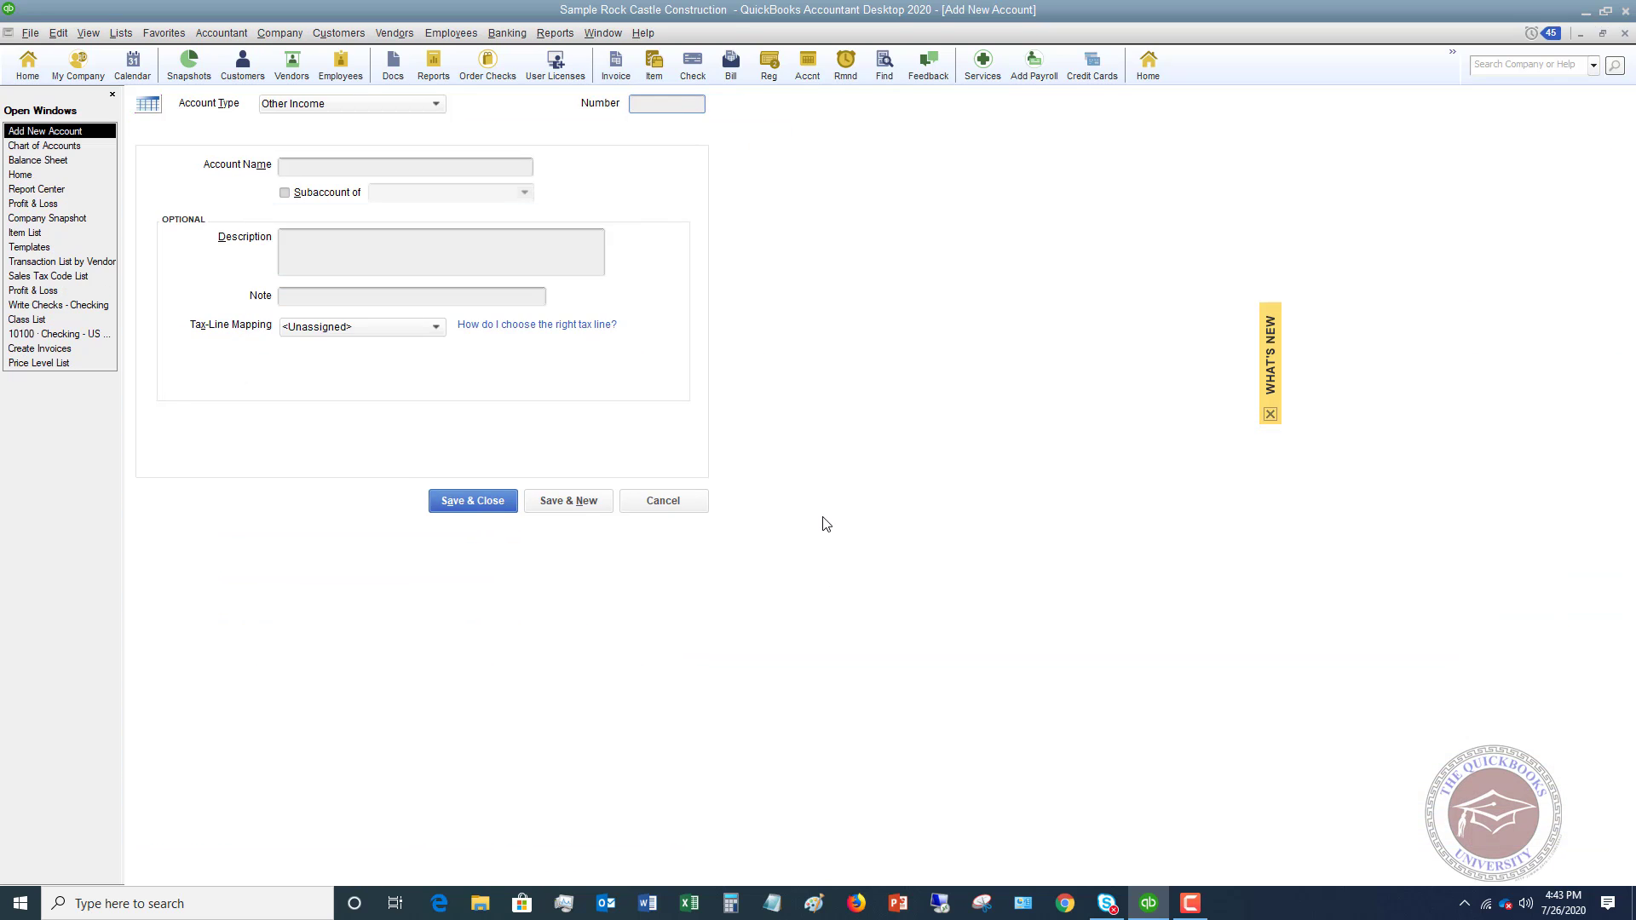
Step: Name the account 'PPP Loan Forgiveness', make it a subaccount of 70100 Other Income, and save
{"action": "left_click", "coordinate": [375, 163]}
{"action": "type", "text": "PPP"}
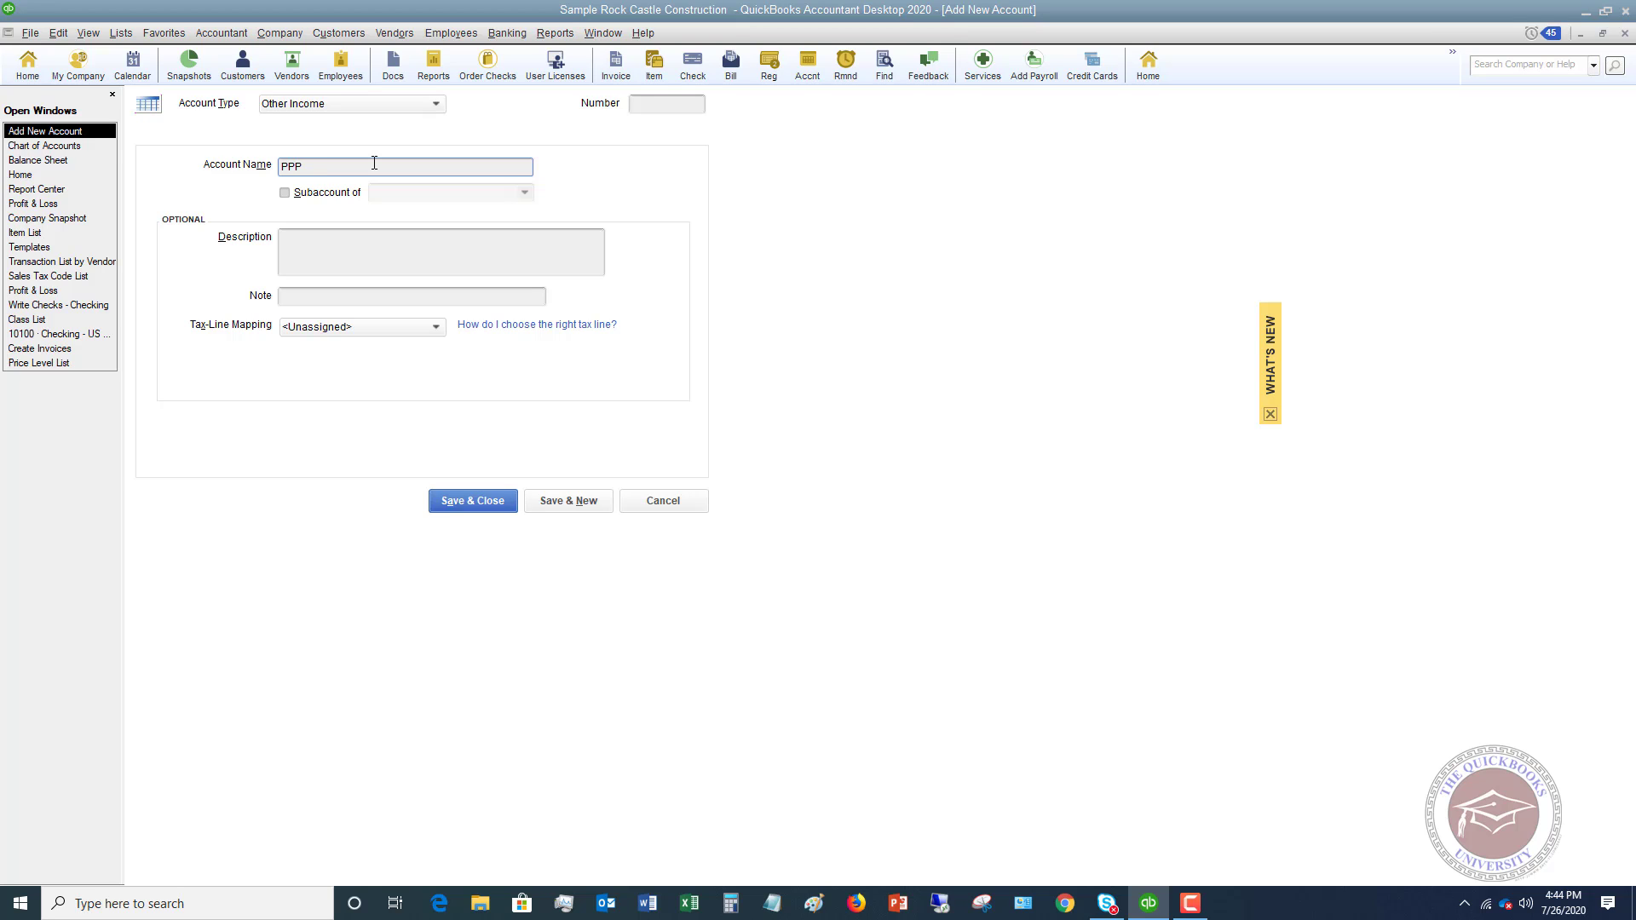
{"action": "type", "text": " Loan Forgiveness"}
{"action": "left_click", "coordinate": [286, 193]}
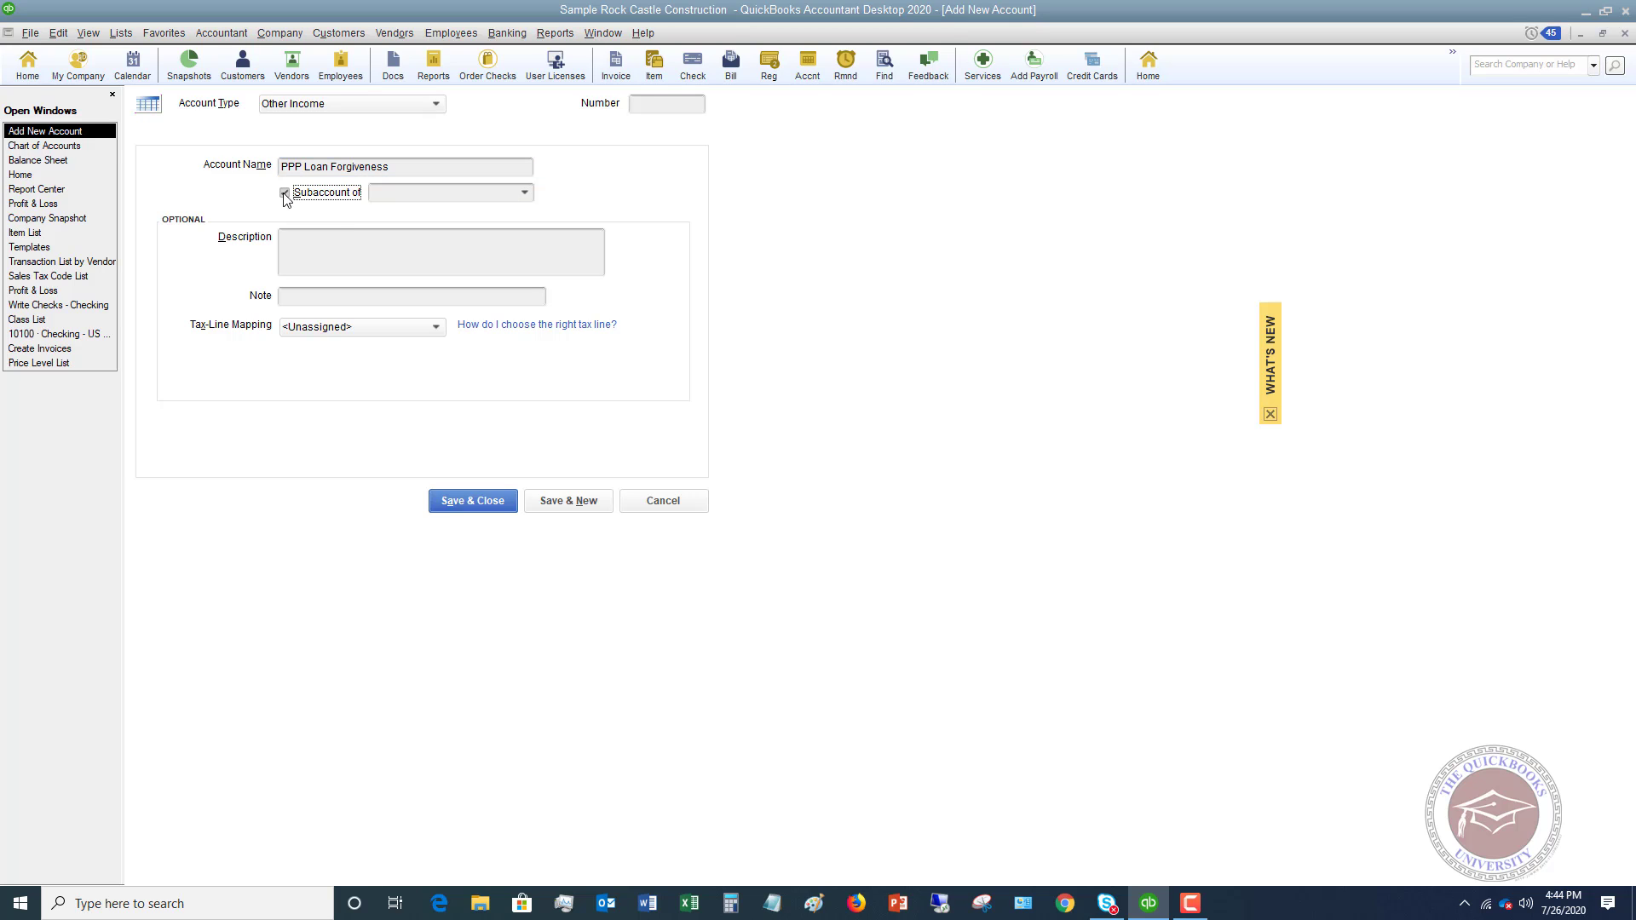
{"action": "left_click", "coordinate": [525, 195]}
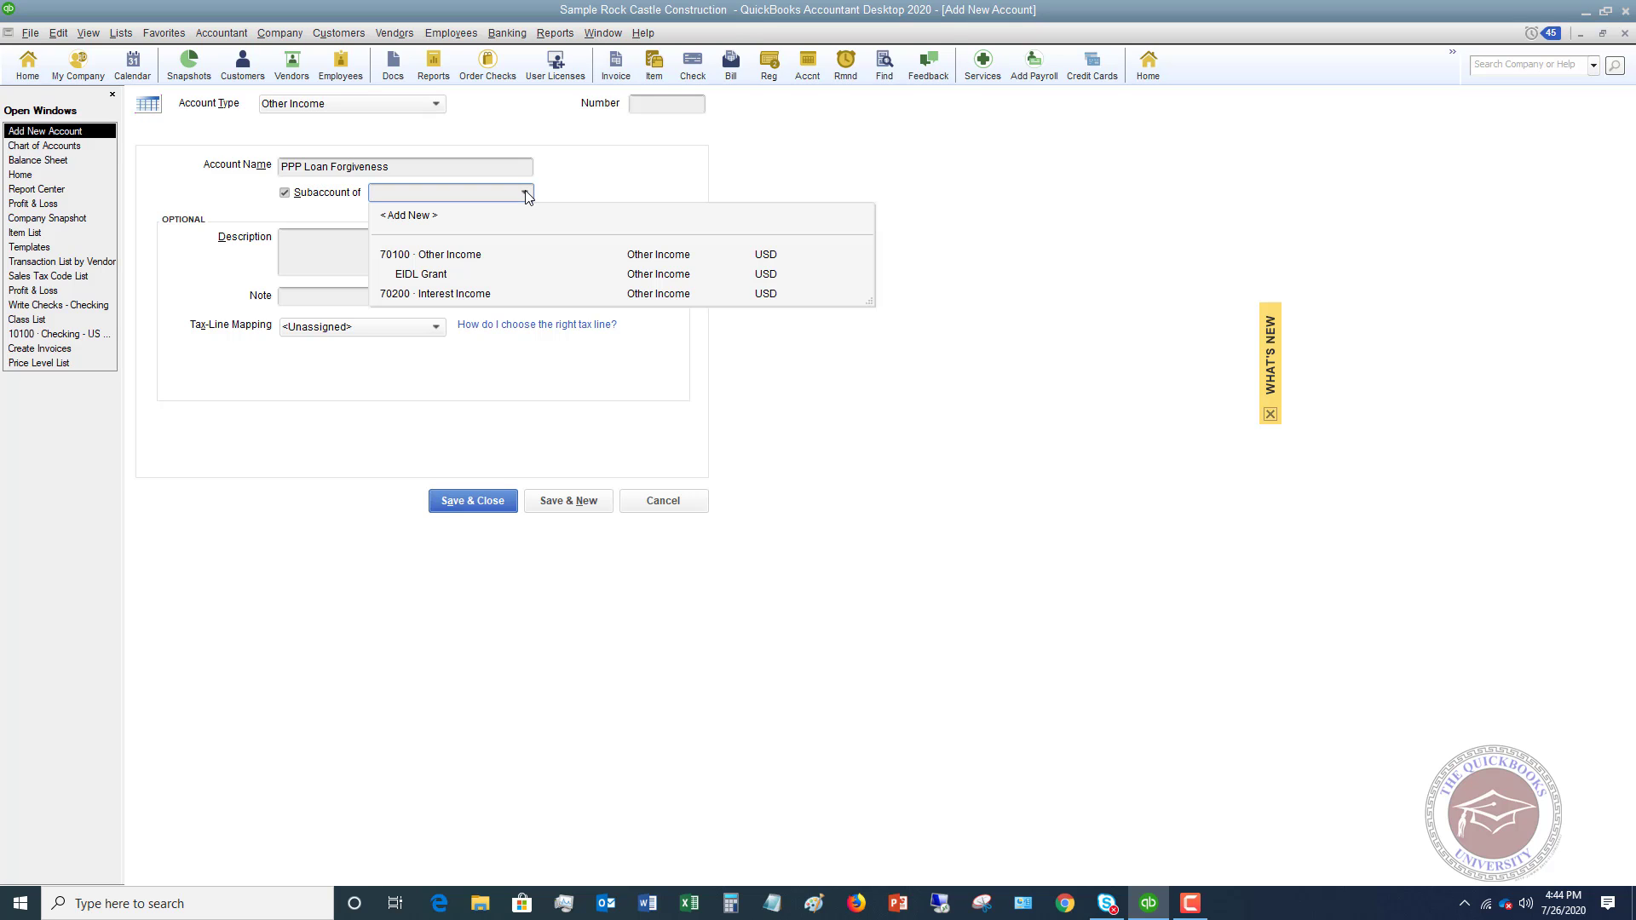
{"action": "left_click", "coordinate": [457, 256]}
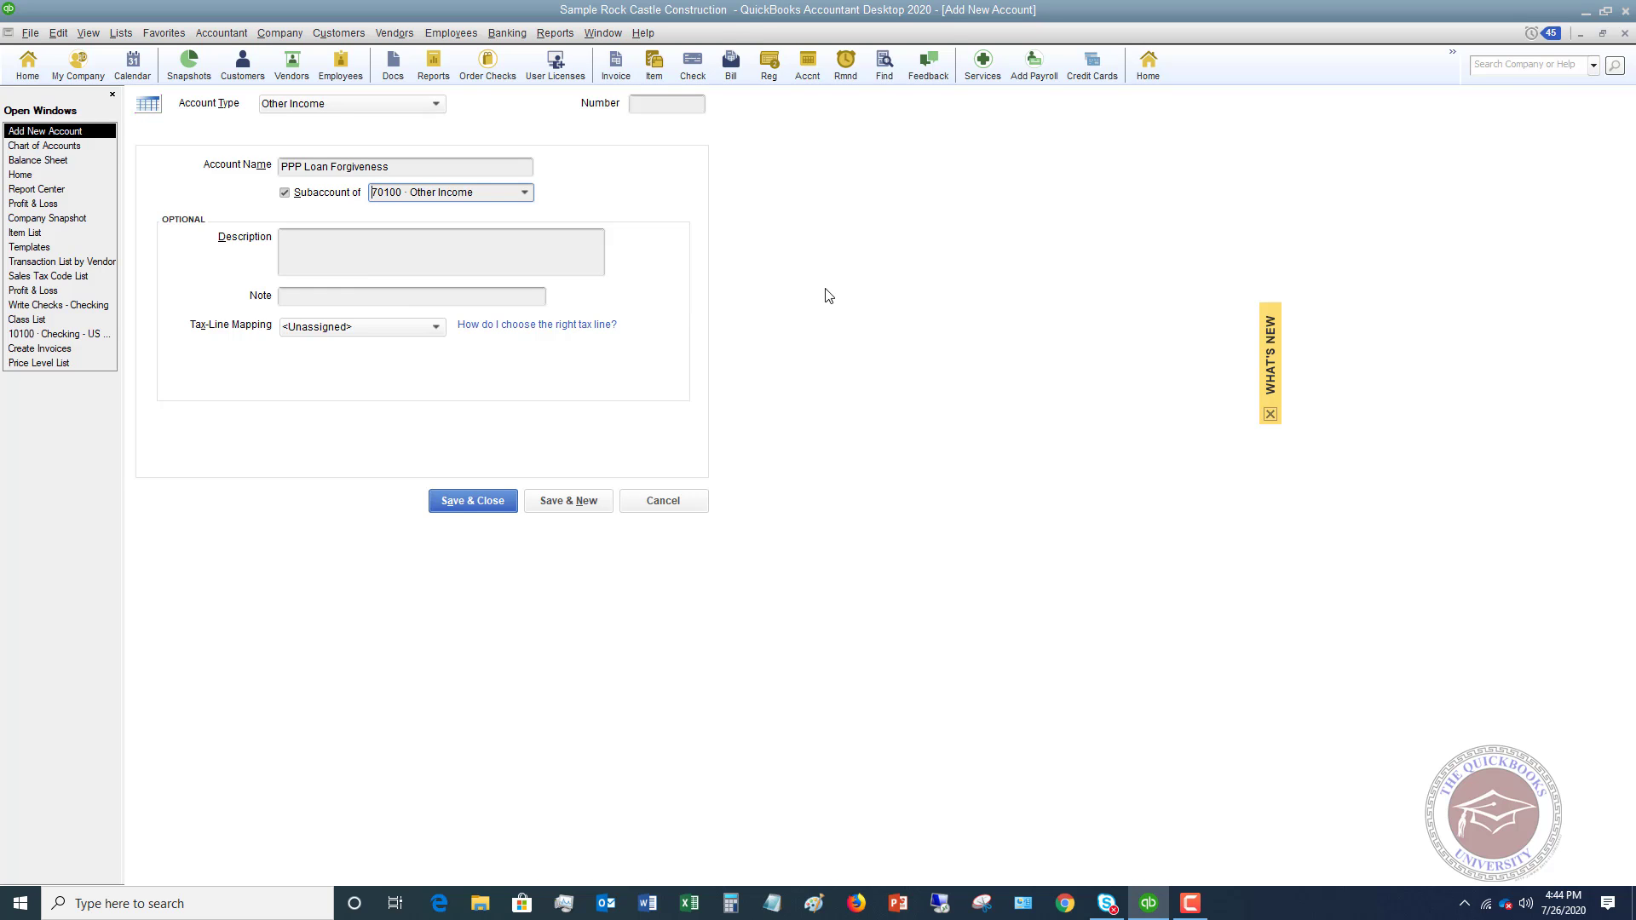
{"action": "left_click", "coordinate": [489, 504]}
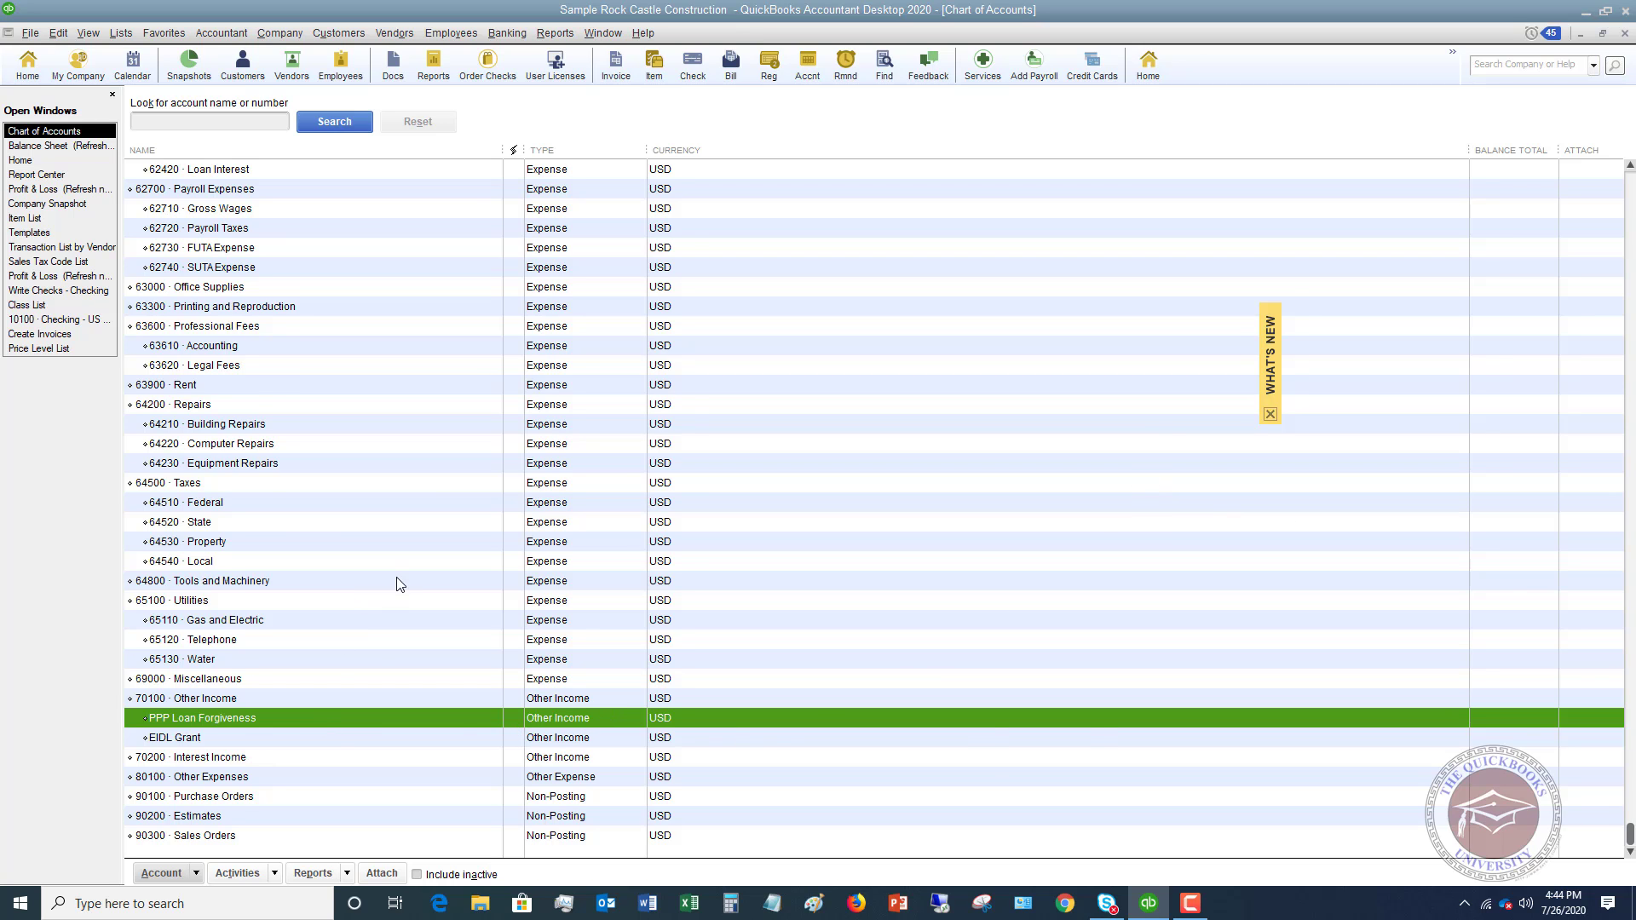
{"action": "scroll", "coordinate": [396, 587], "scroll_direction": "up", "scroll_amount": 20}
{"action": "scroll", "coordinate": [402, 563], "scroll_direction": "up", "scroll_amount": 3}
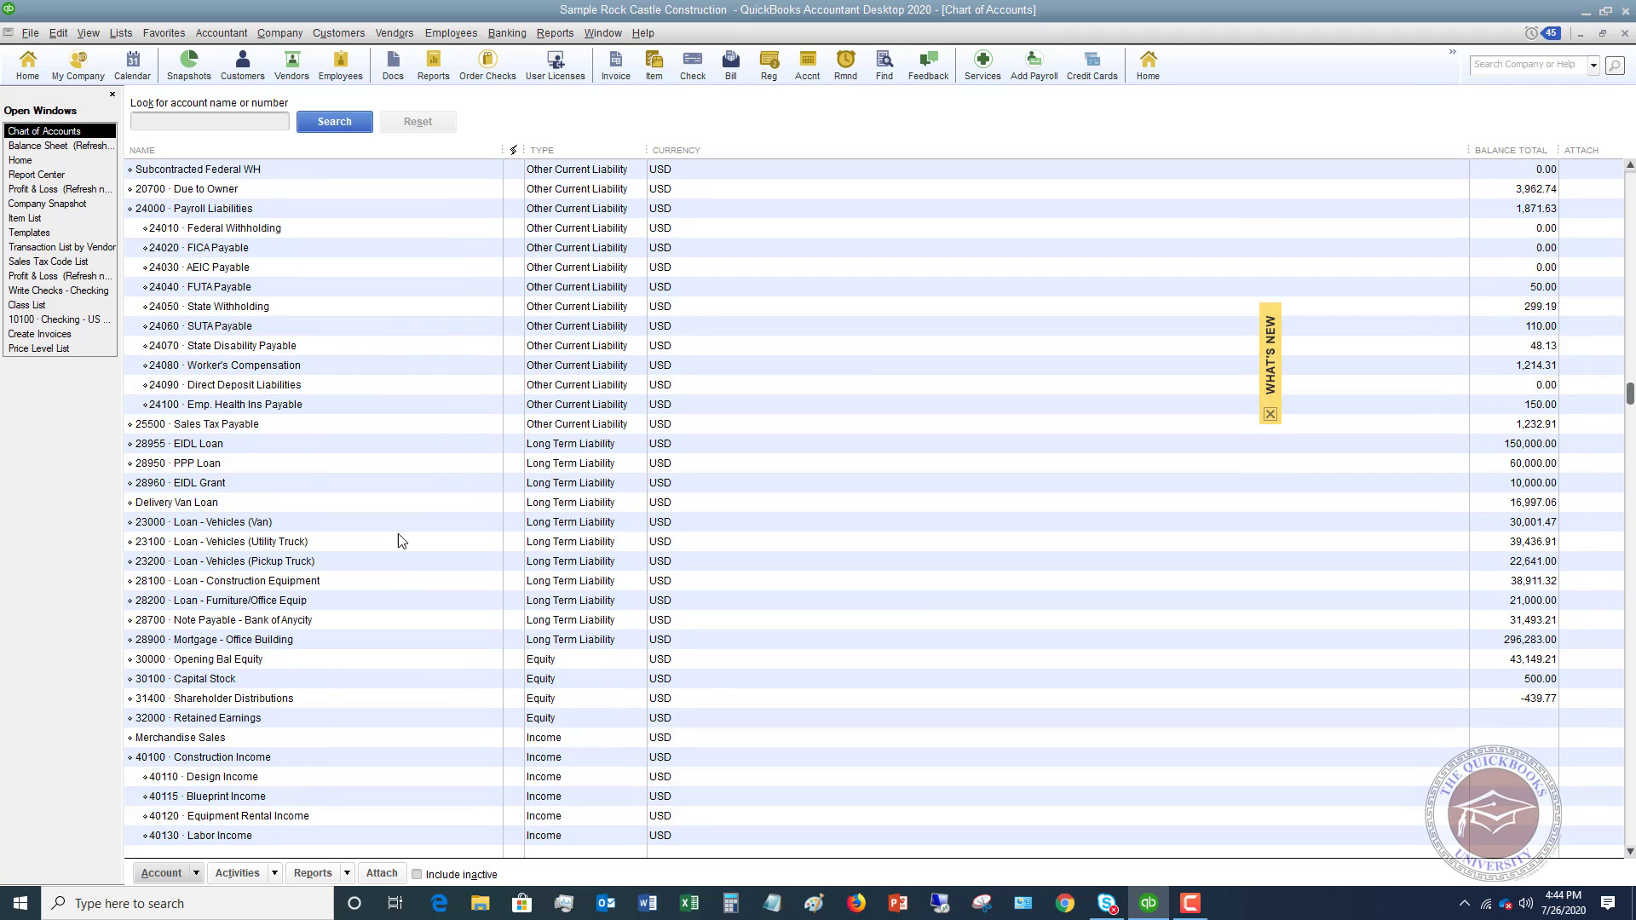
{"action": "left_click", "coordinate": [253, 462]}
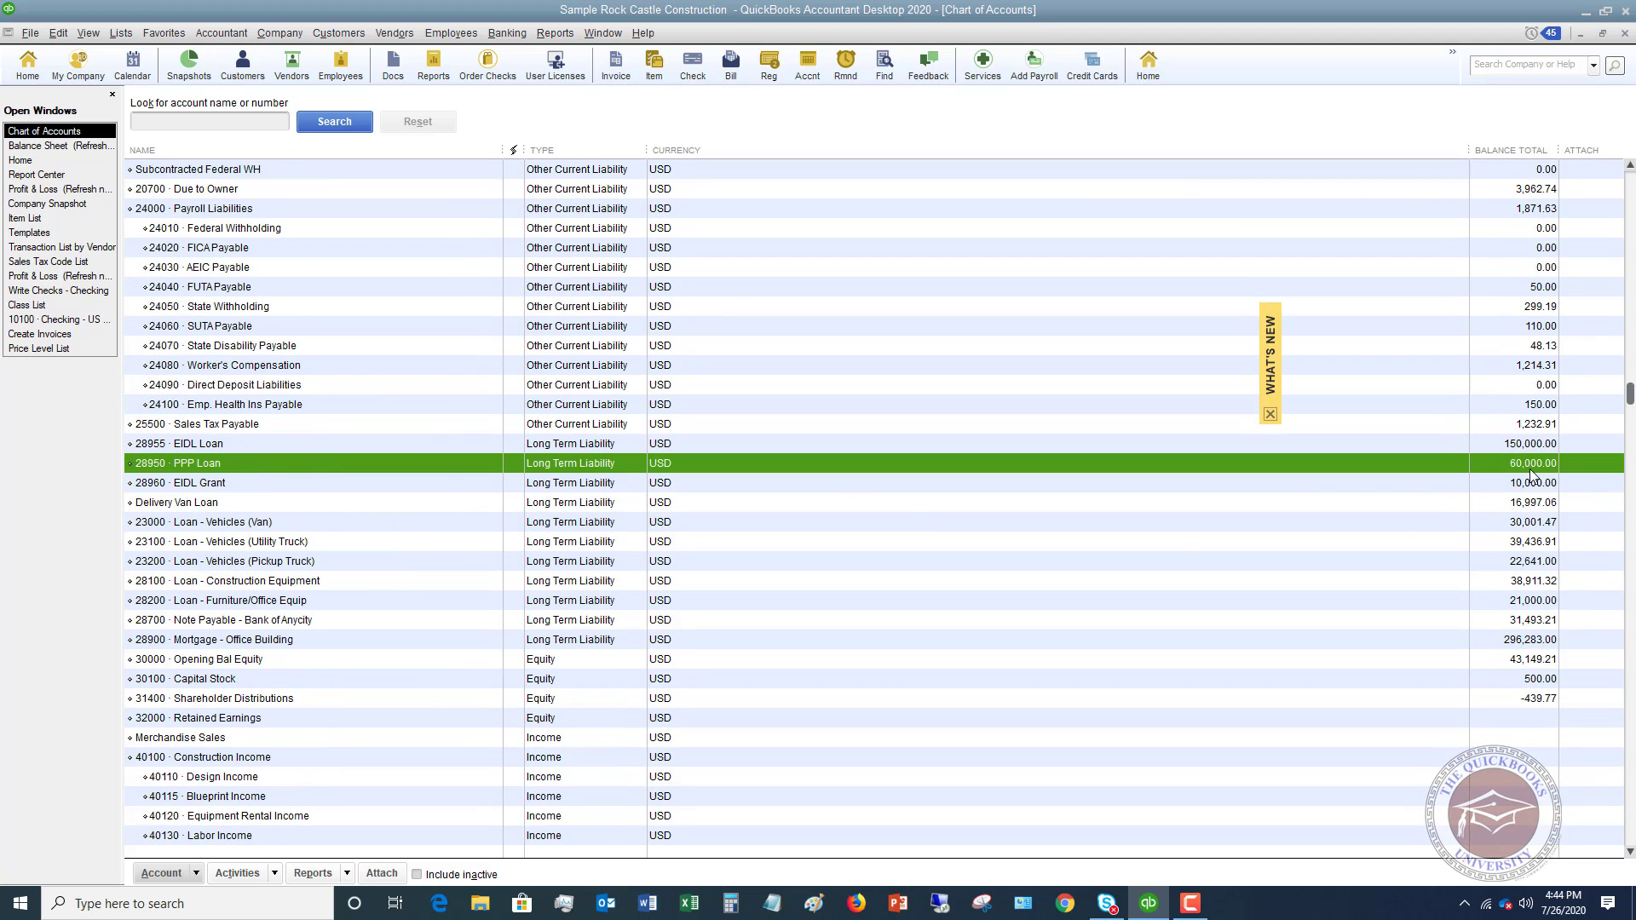
{"action": "scroll", "coordinate": [554, 537], "scroll_direction": "down", "scroll_amount": 20}
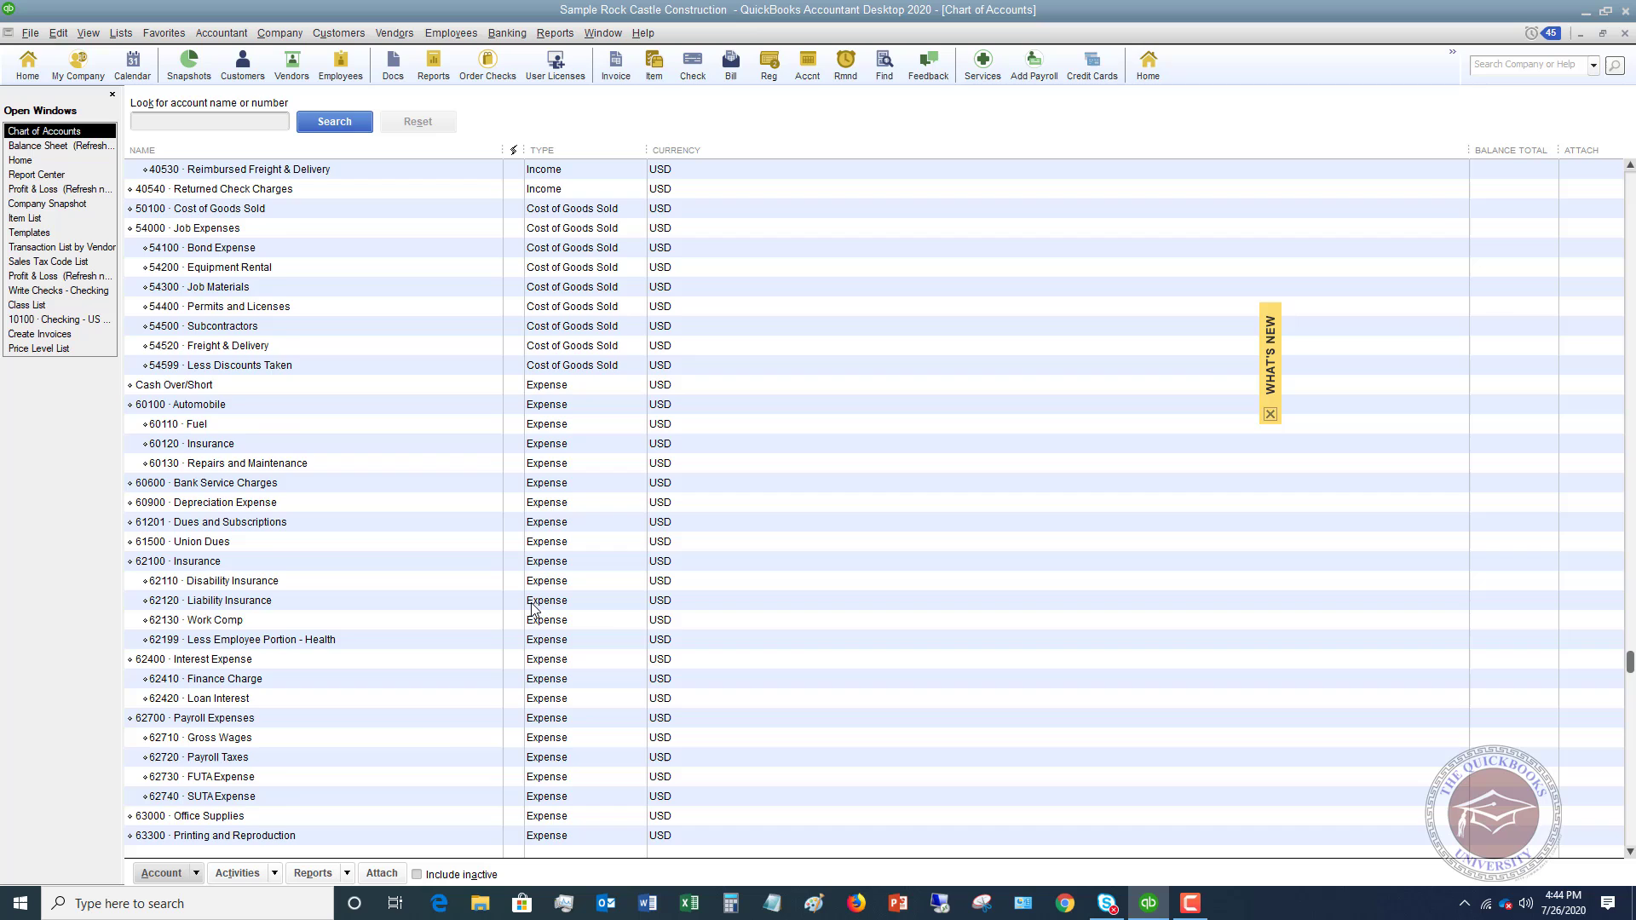
{"action": "scroll", "coordinate": [430, 734], "scroll_direction": "down", "scroll_amount": 3}
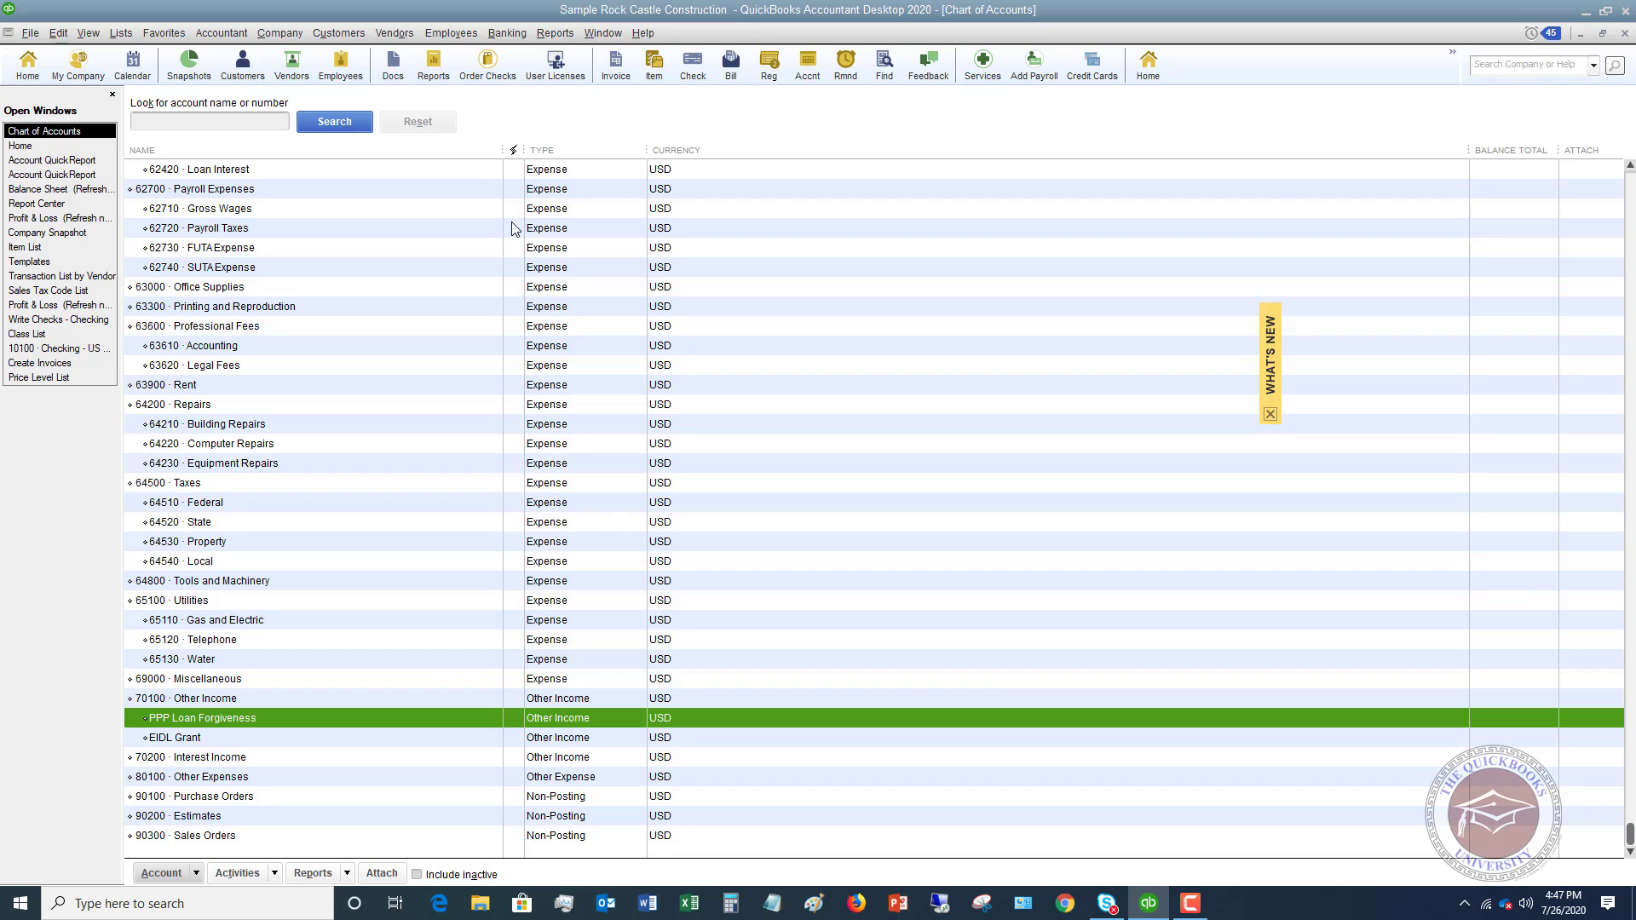
Step: Start a general journal entry debiting 28950 PPP Loan 60,000.00
{"action": "left_click", "coordinate": [296, 39]}
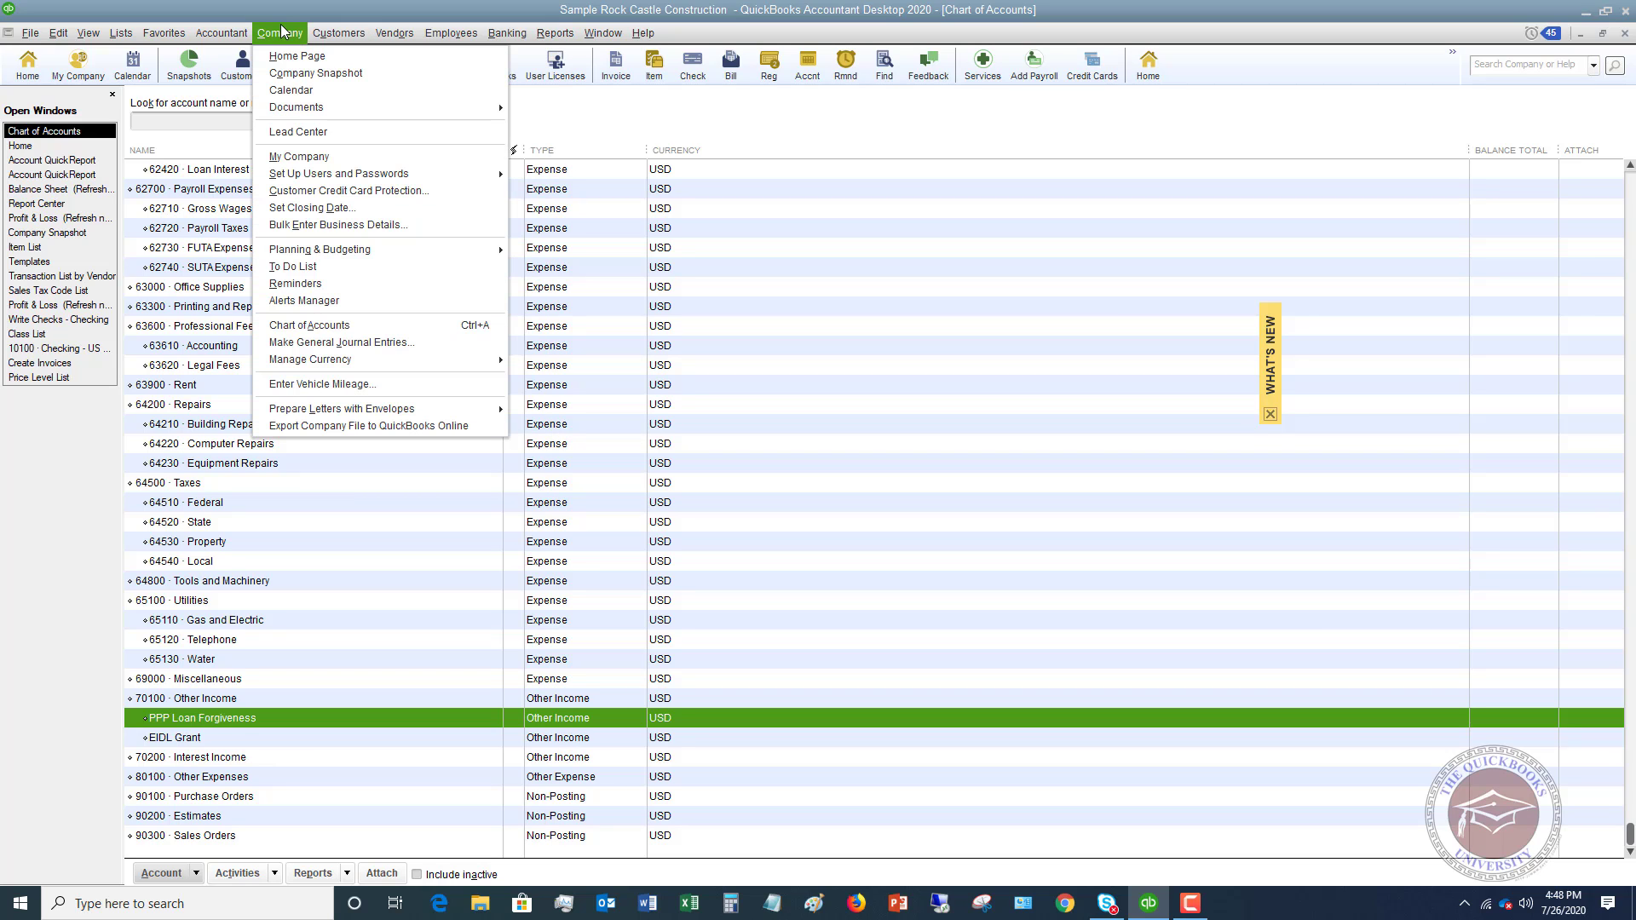
{"action": "left_click", "coordinate": [328, 343]}
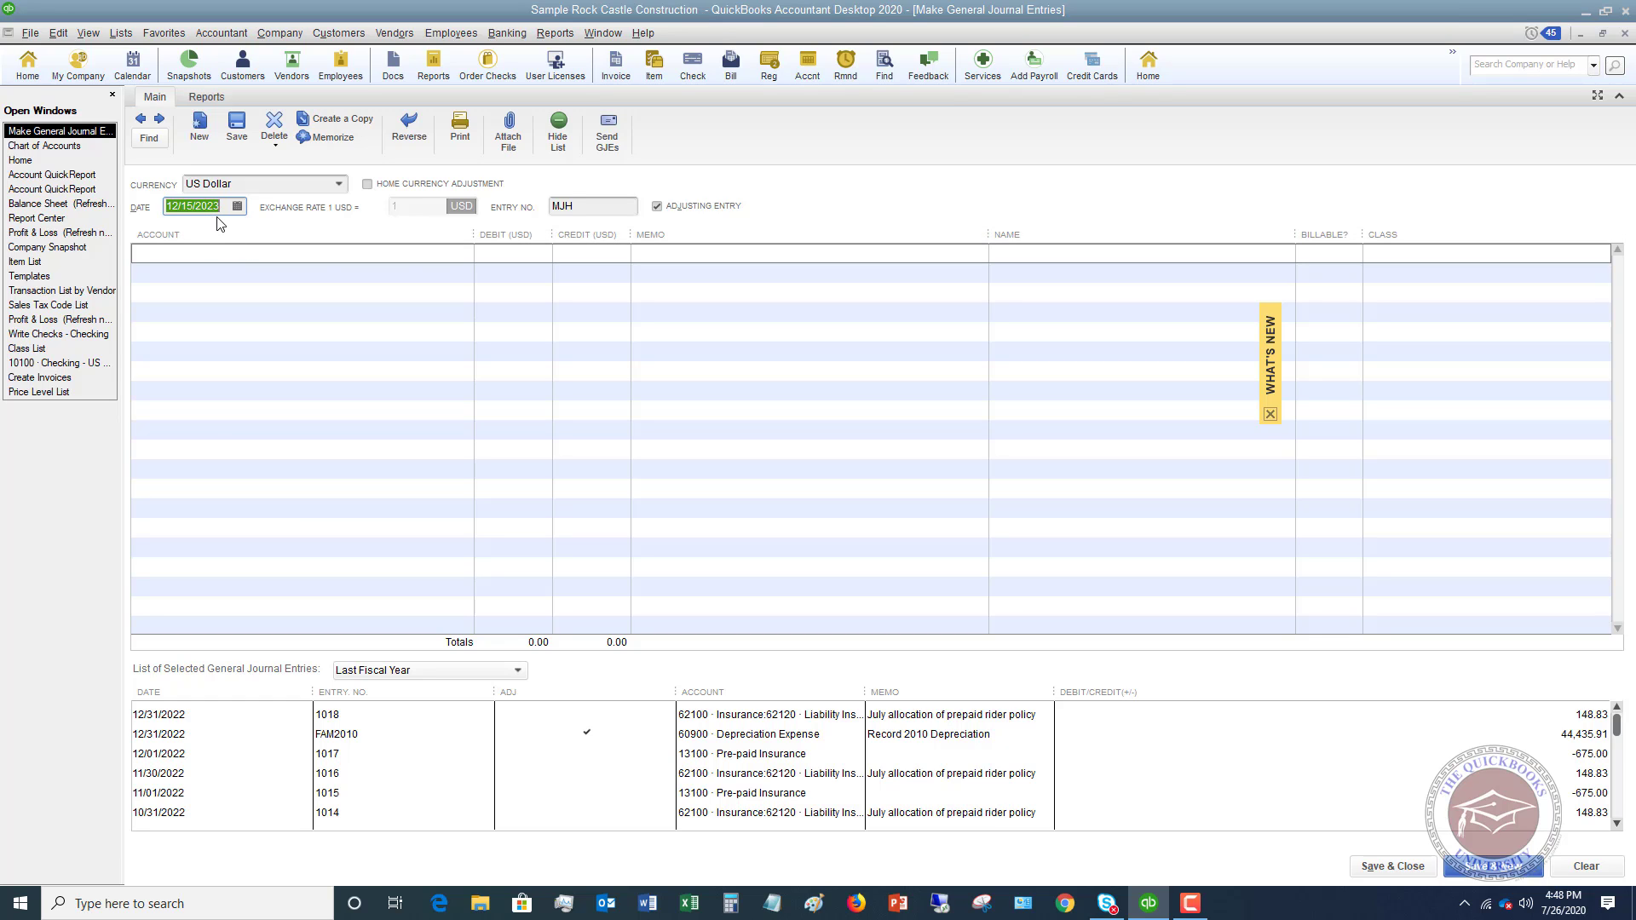
{"action": "left_click", "coordinate": [224, 252]}
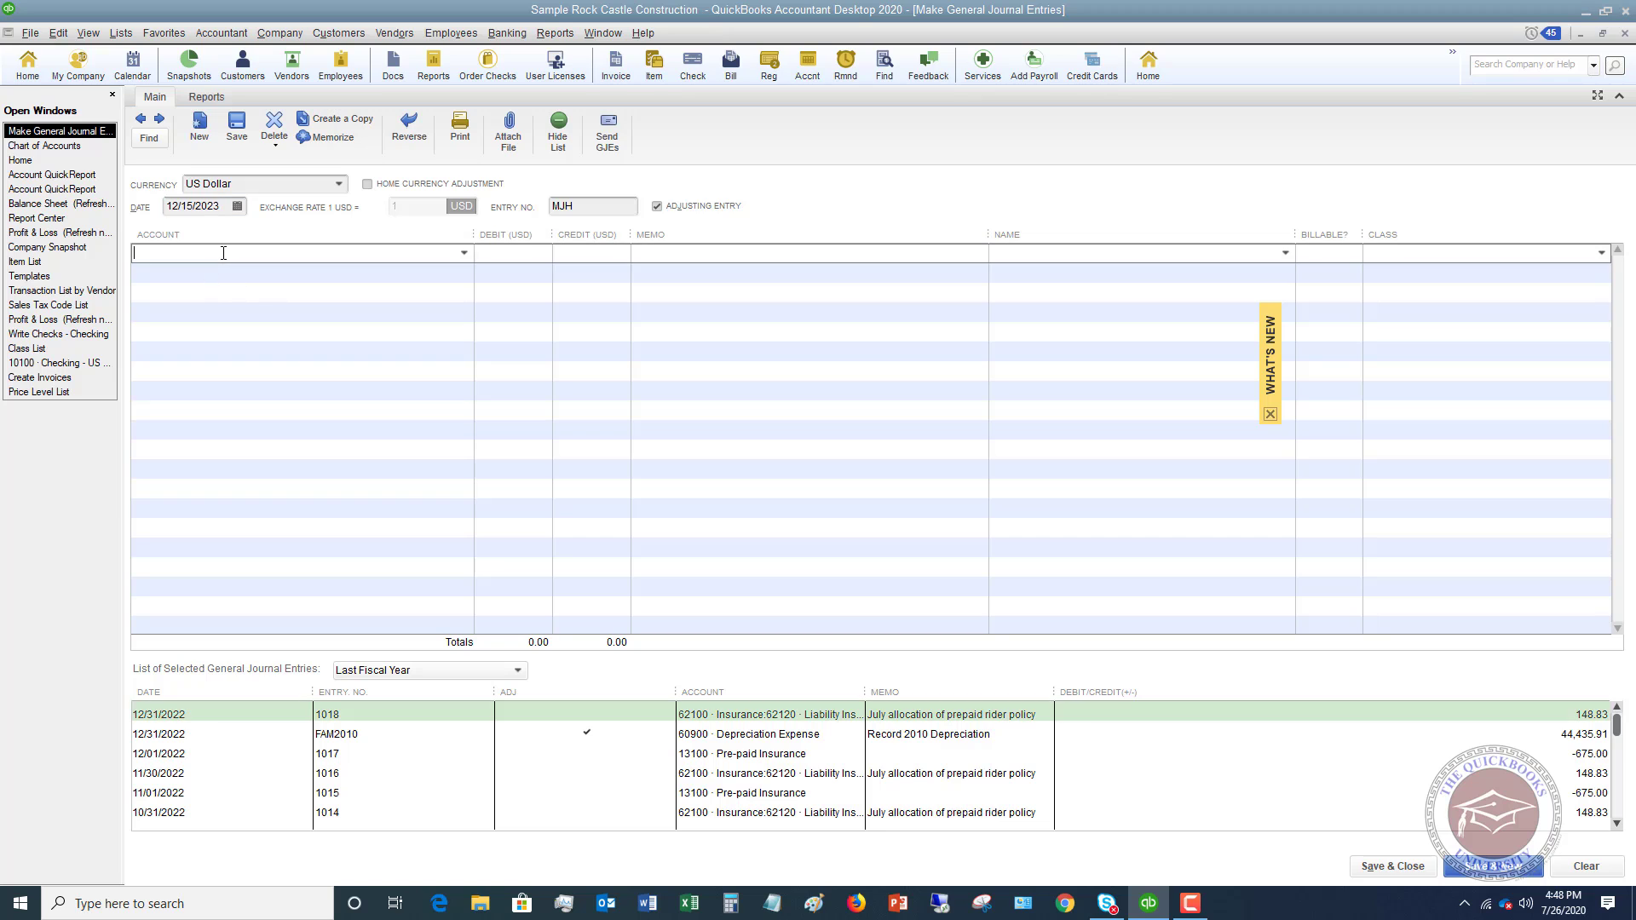
{"action": "type", "text": "PPP Loan"}
{"action": "left_click", "coordinate": [464, 253]}
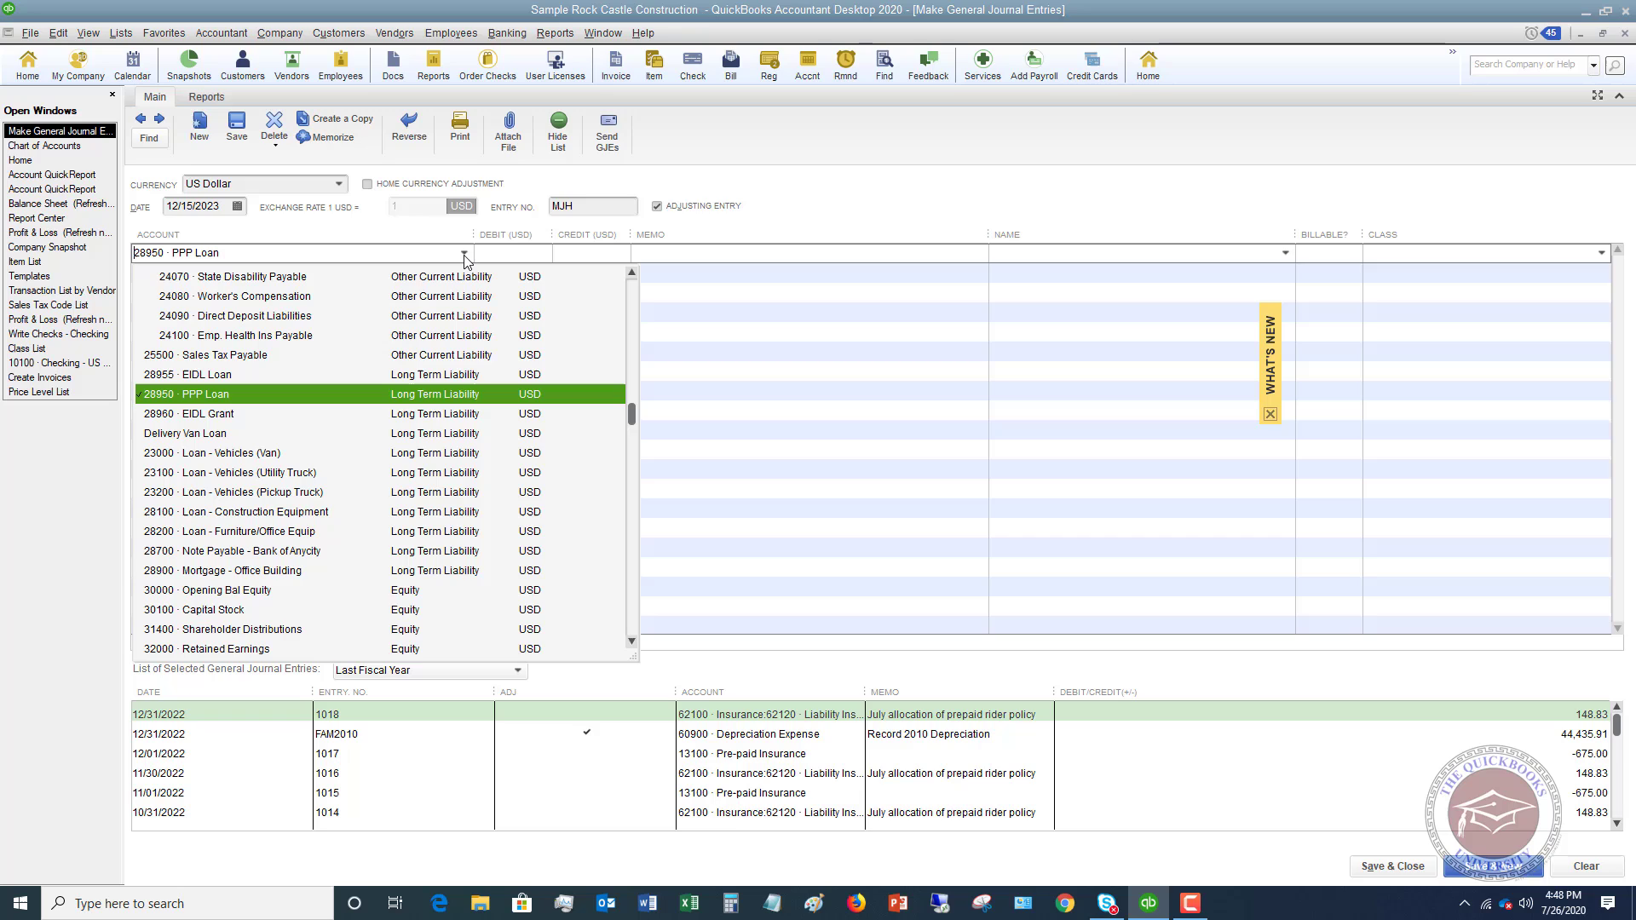
{"action": "left_click", "coordinate": [262, 394]}
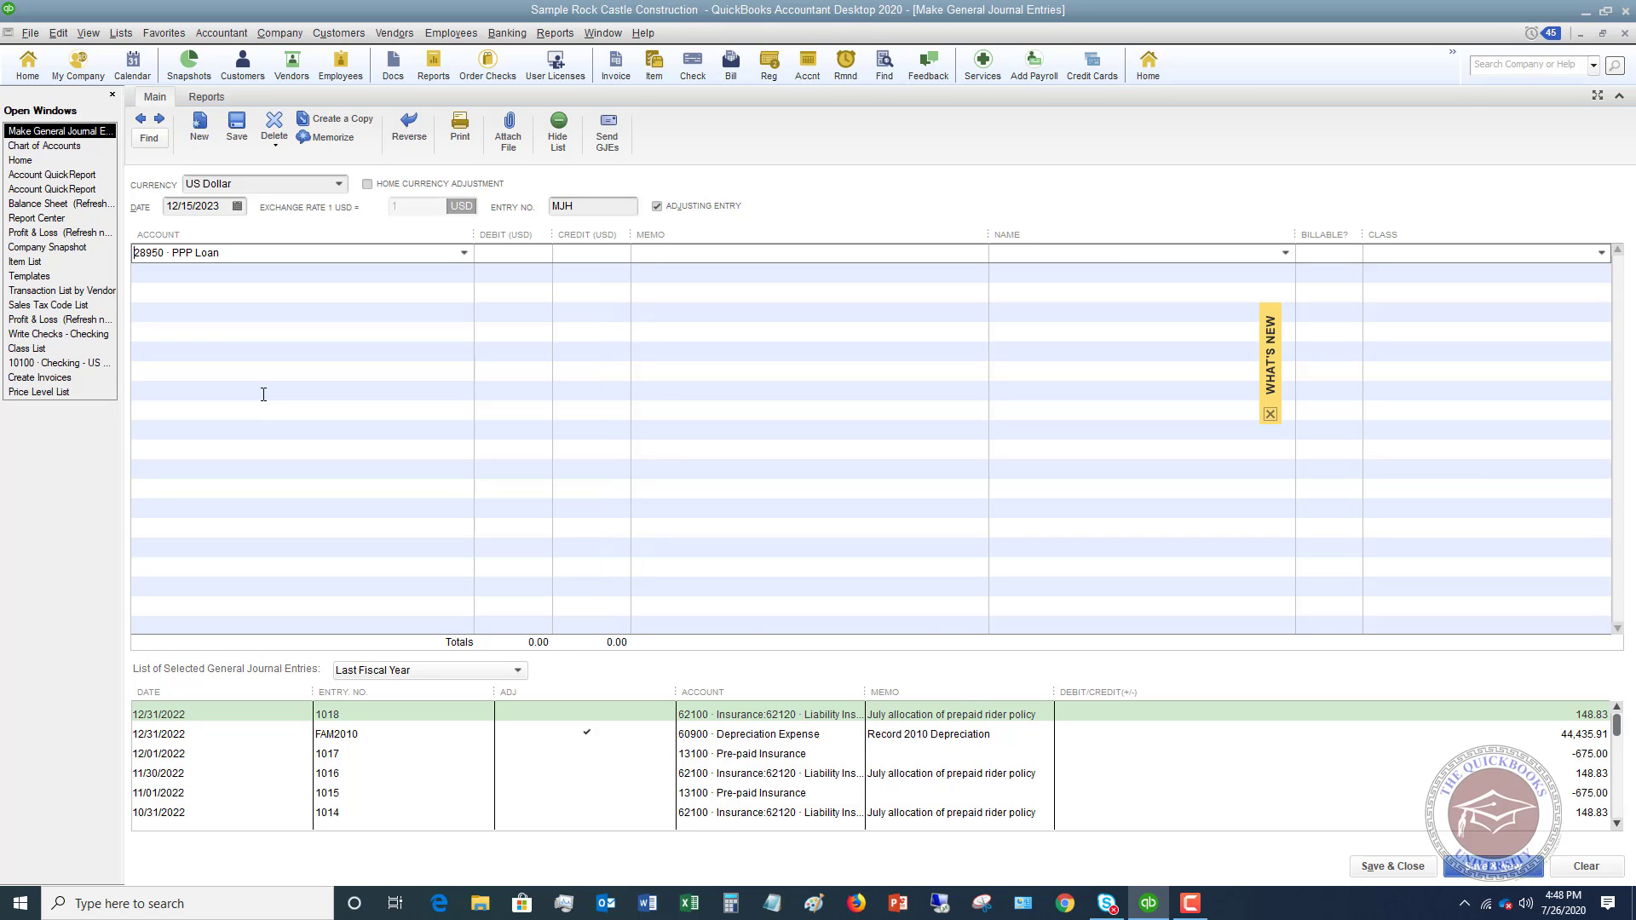
{"action": "left_click", "coordinate": [496, 255]}
{"action": "type", "text": "60000"}
{"action": "key", "text": "Tab"}
{"action": "key", "text": "Tab"}
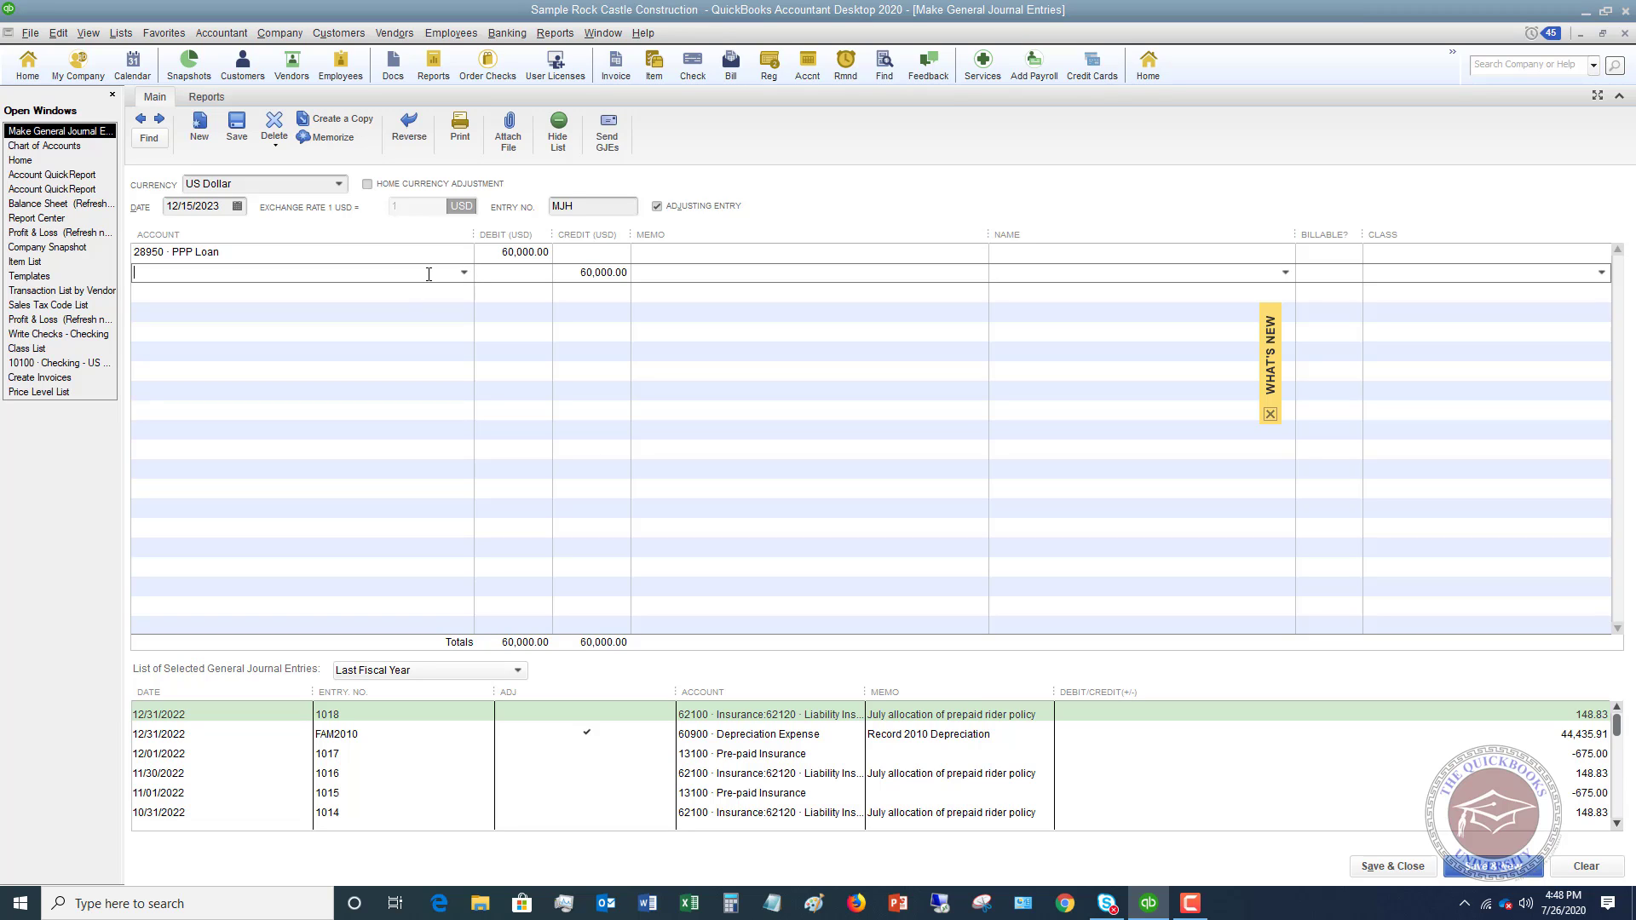
Step: Credit Other Income:PPP Loan Forgiveness 60,000.00 and save the journal entry
{"action": "type", "text": "PPP Loan"}
{"action": "left_click", "coordinate": [463, 271]}
{"action": "scroll", "coordinate": [468, 406], "scroll_direction": "down", "scroll_amount": 20}
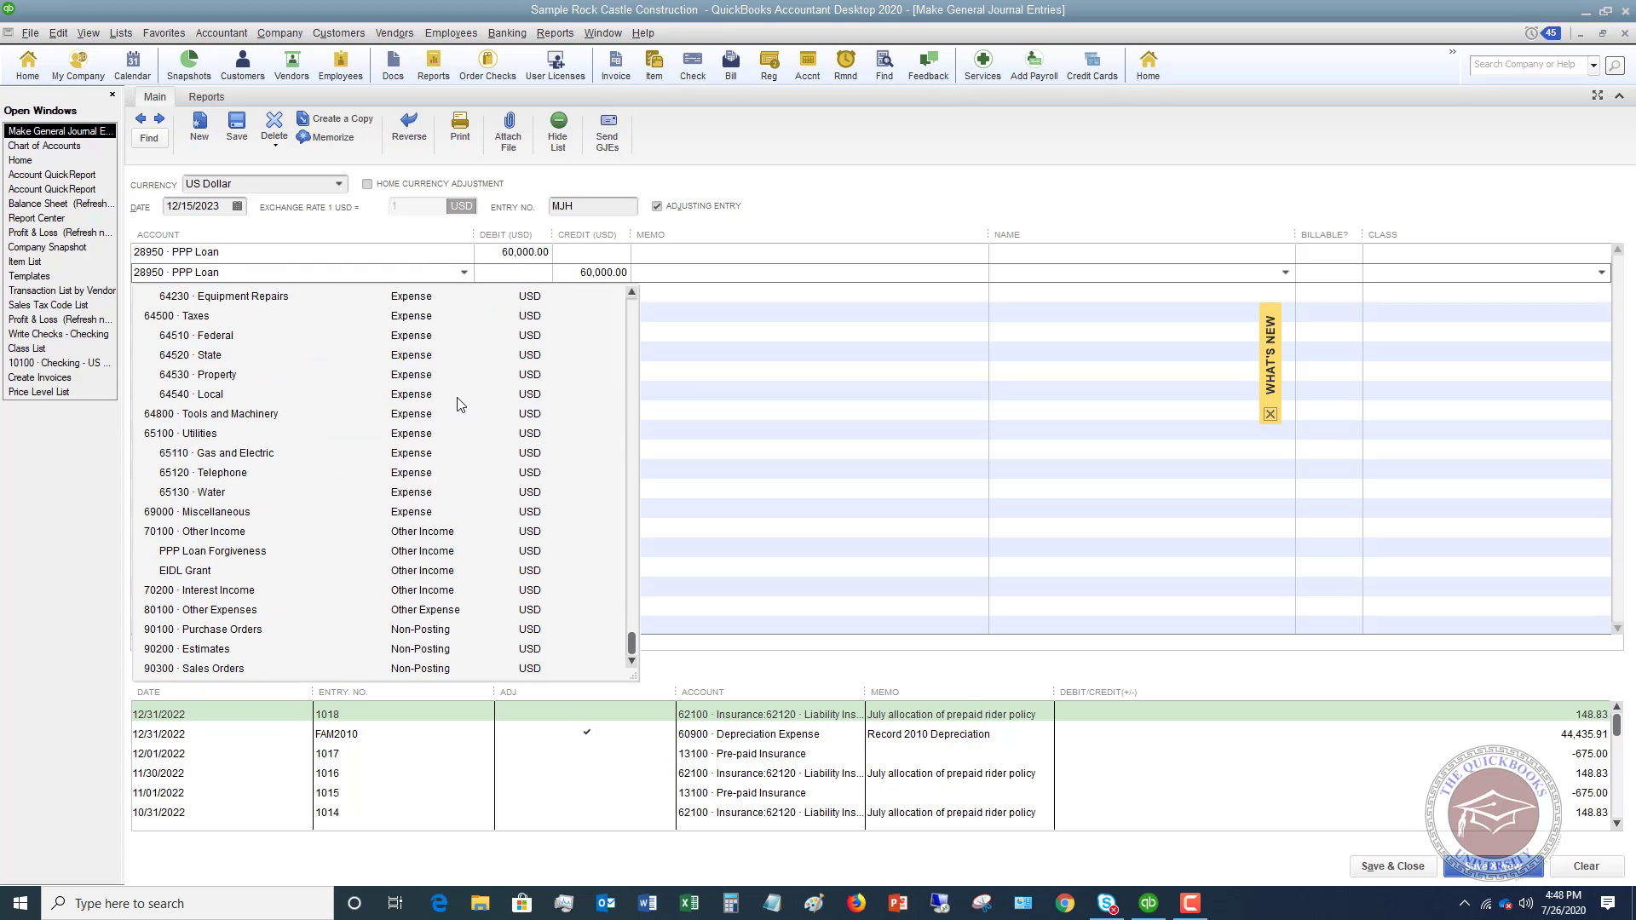
{"action": "left_click", "coordinate": [247, 551]}
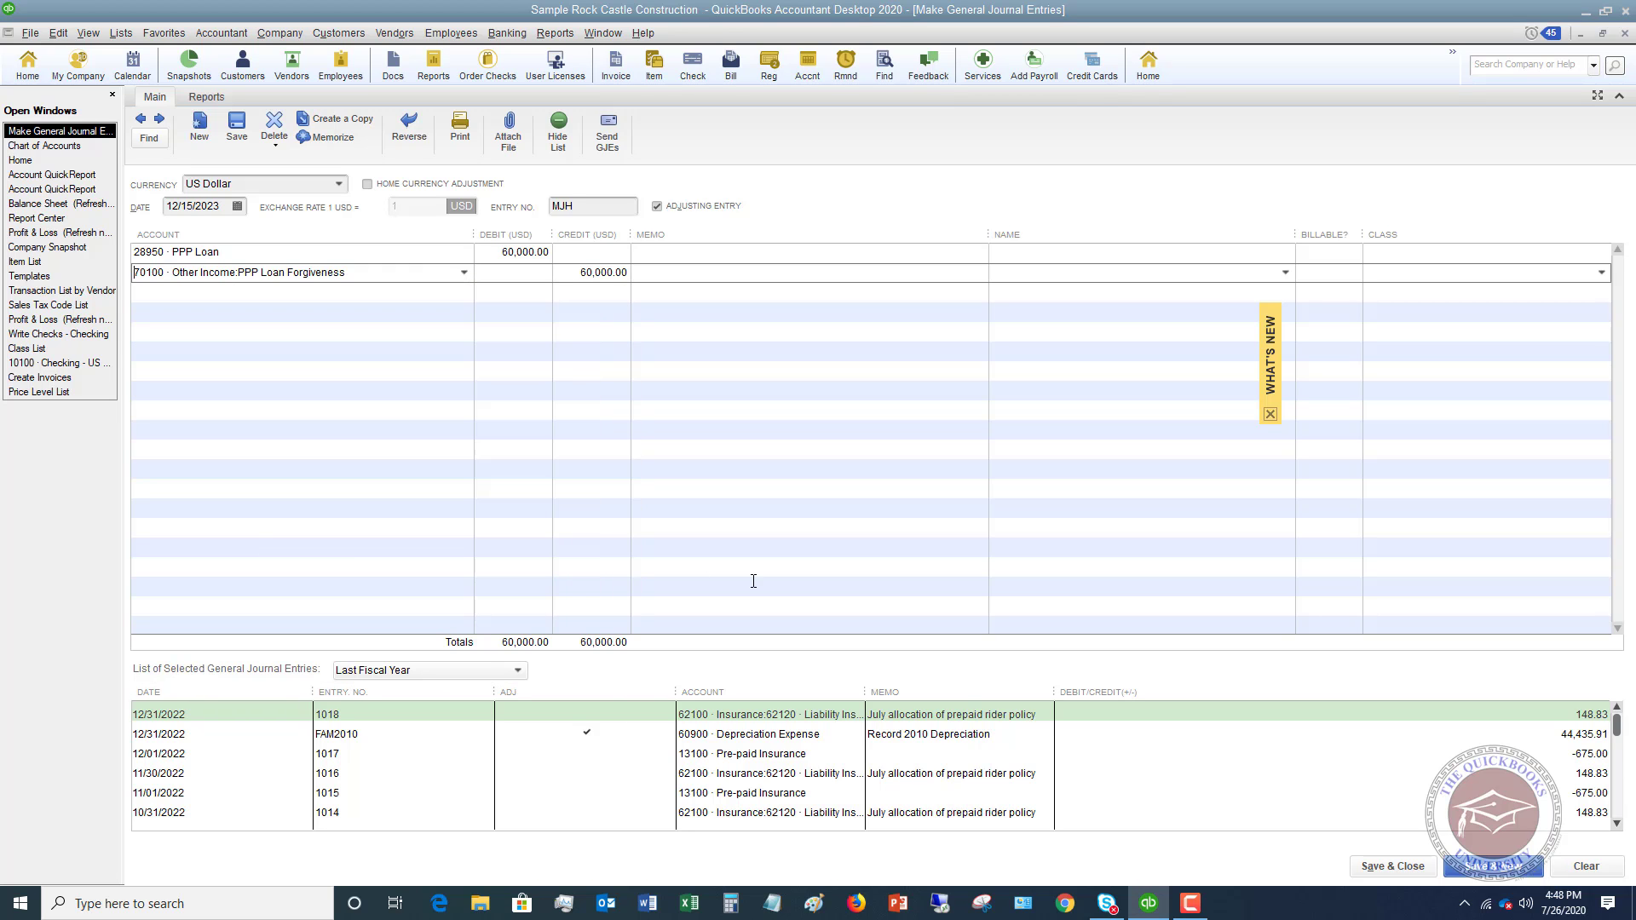
{"action": "key", "text": "Tab"}
{"action": "left_click", "coordinate": [589, 277]}
{"action": "left_click", "coordinate": [1382, 868]}
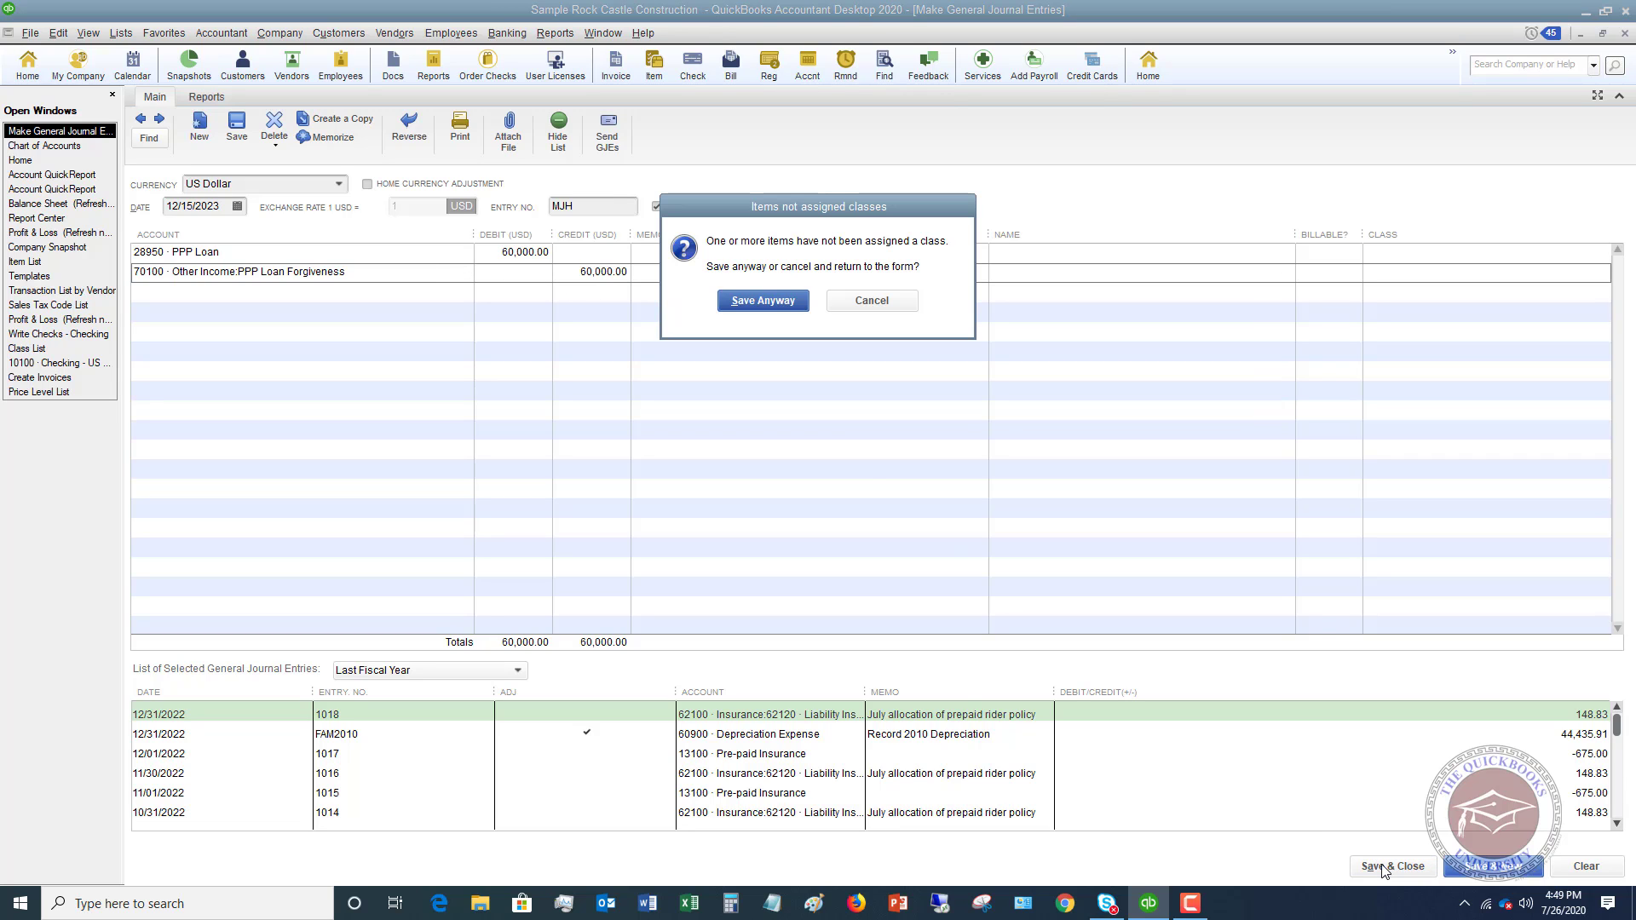
Step: Save despite unassigned classes, confirm PPP Loan shows 0.00, and bring up Profit & Loss
{"action": "left_click", "coordinate": [754, 301]}
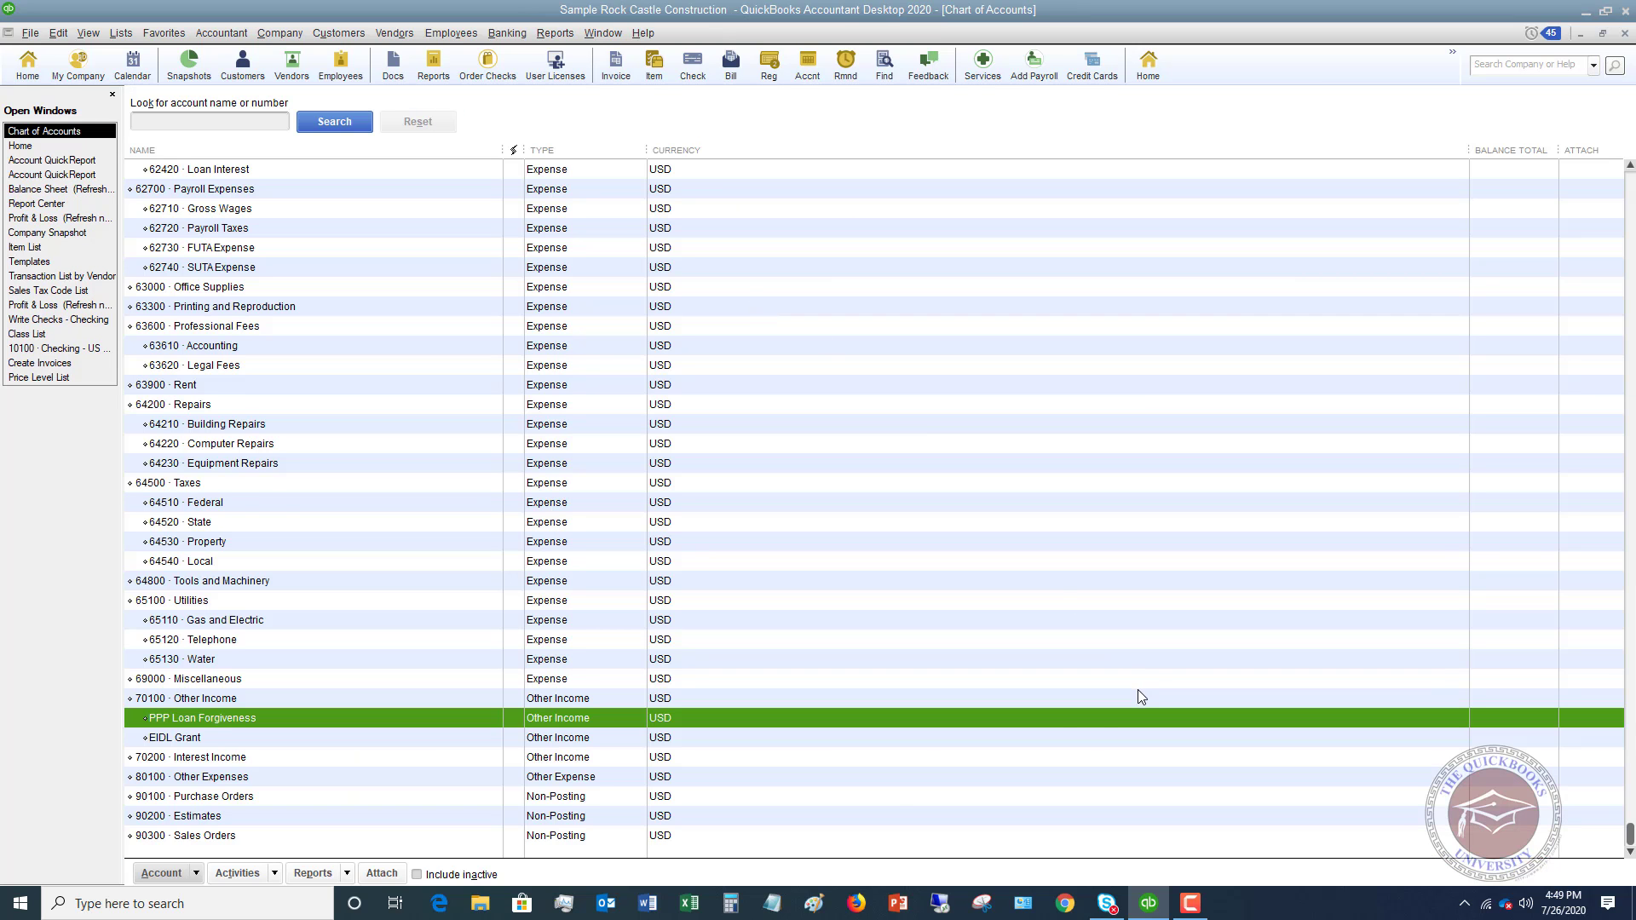
{"action": "scroll", "coordinate": [724, 605], "scroll_direction": "up", "scroll_amount": 20}
{"action": "scroll", "coordinate": [748, 559], "scroll_direction": "up", "scroll_amount": 2}
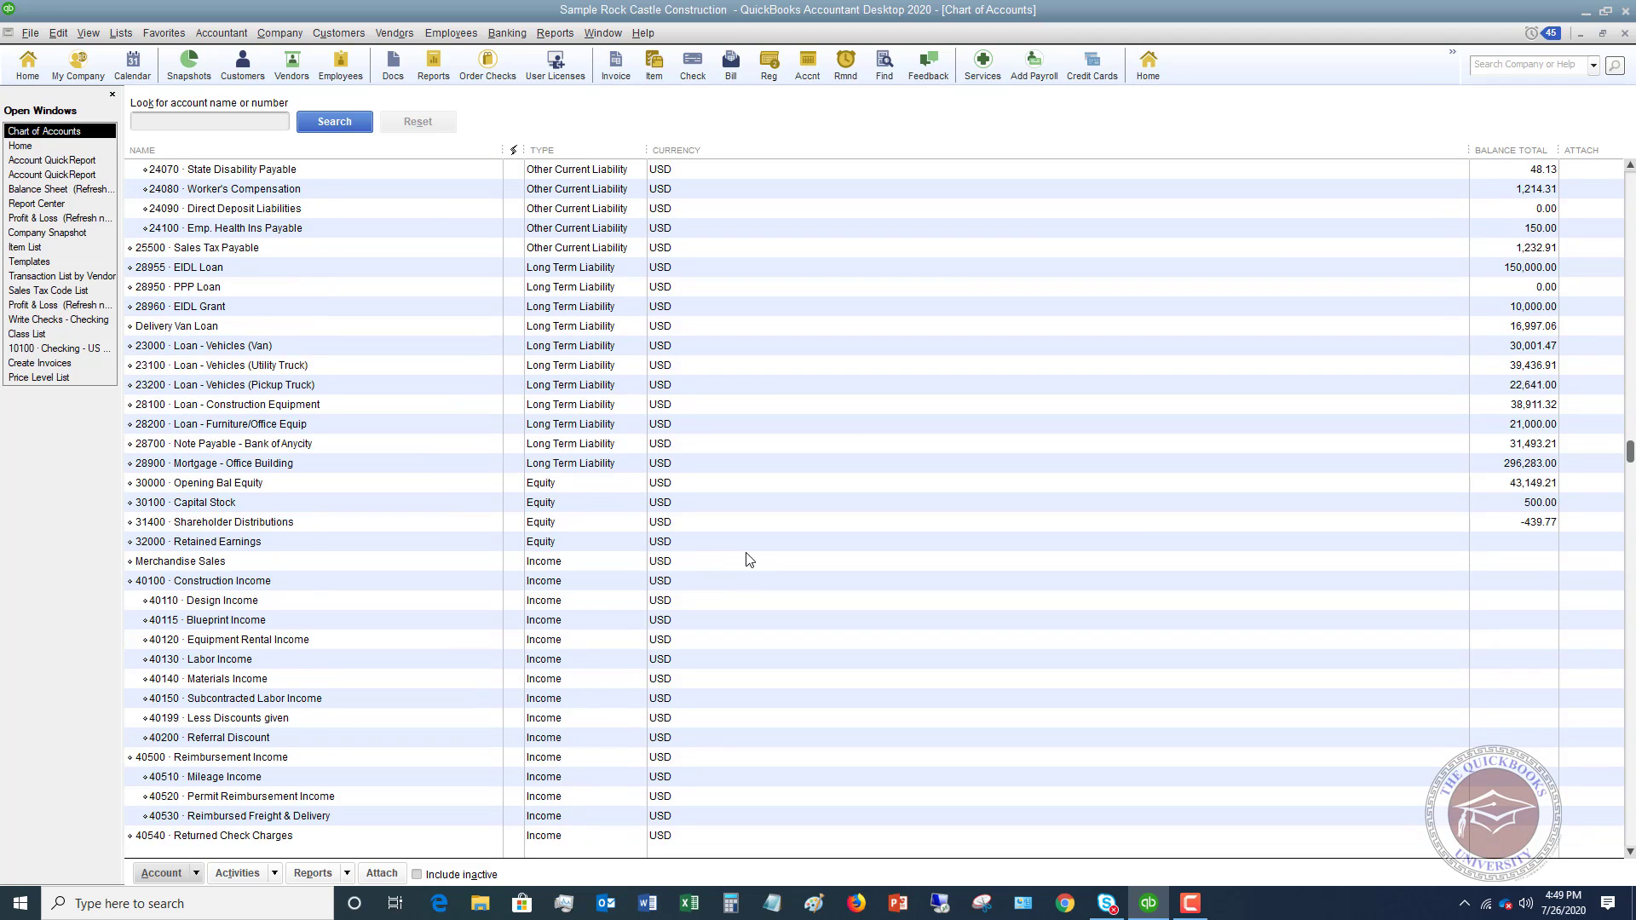
{"action": "left_click", "coordinate": [234, 290]}
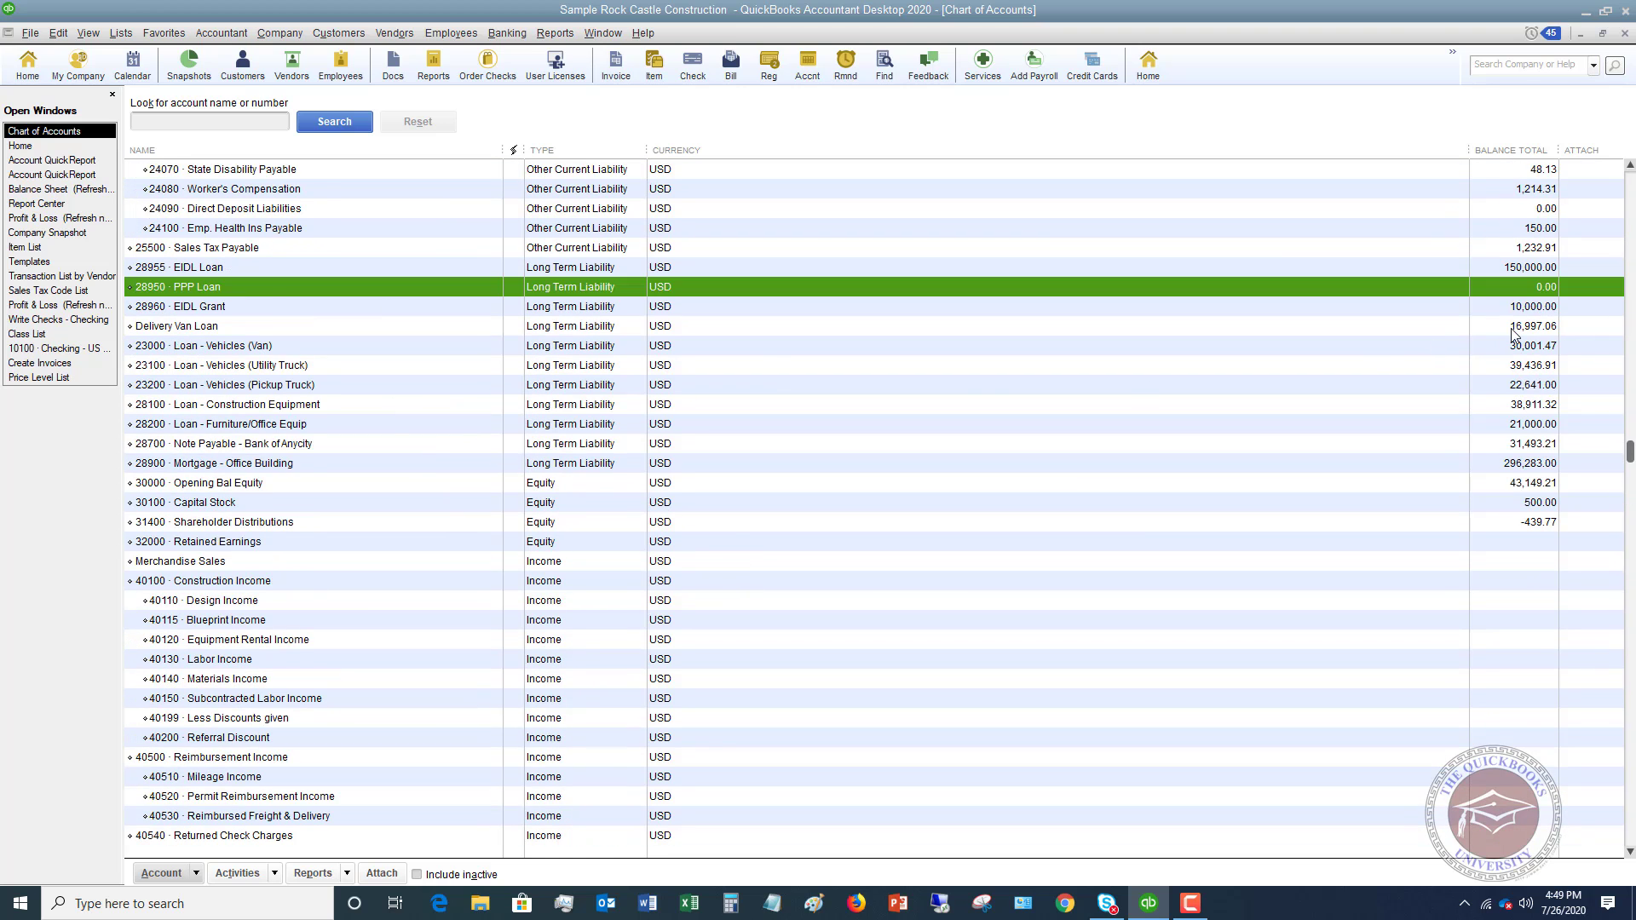
{"action": "scroll", "coordinate": [428, 586], "scroll_direction": "down", "scroll_amount": 9}
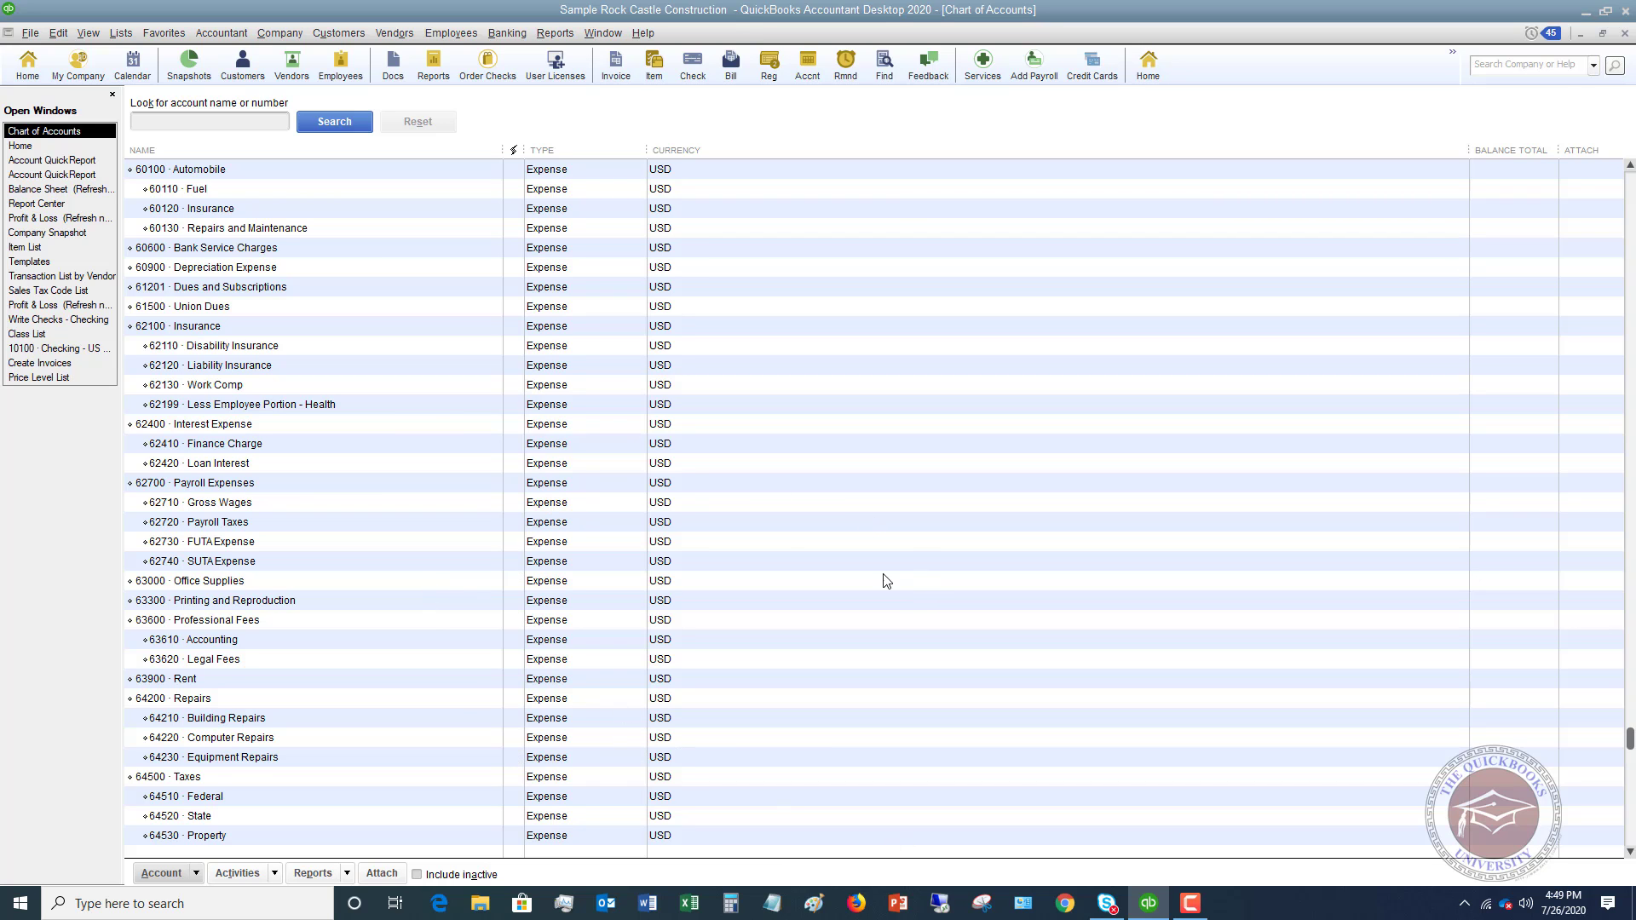
{"action": "left_click", "coordinate": [89, 219]}
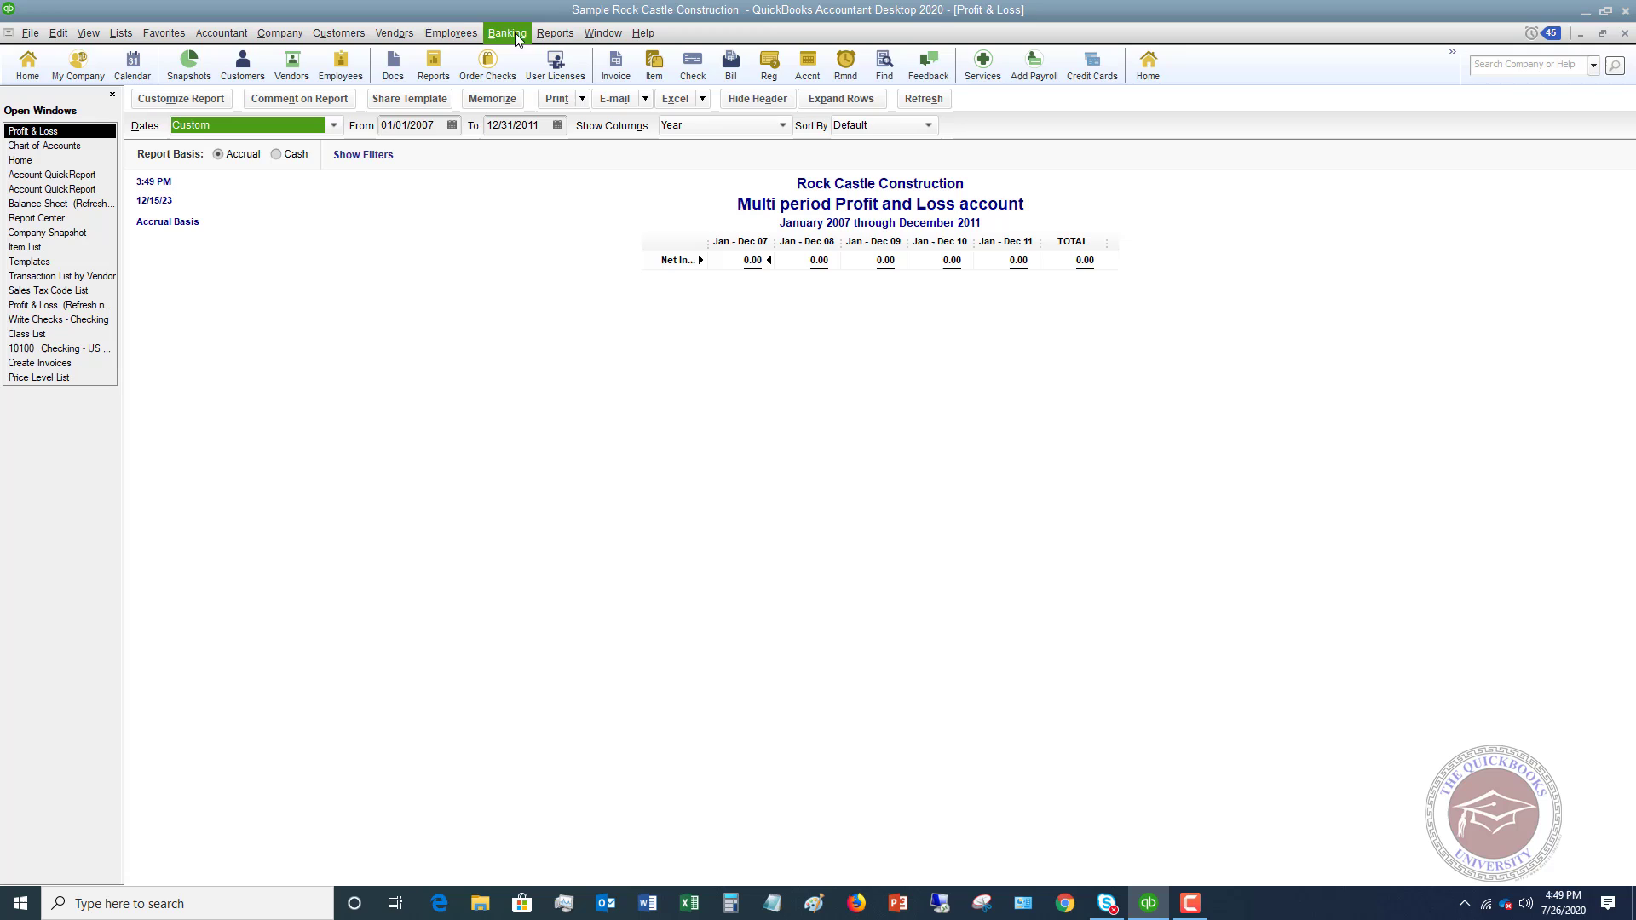
Step: Run a standard Profit & Loss report and find PPP Loan Forgiveness at 60,000.00 under Other Income
{"action": "left_click", "coordinate": [548, 36]}
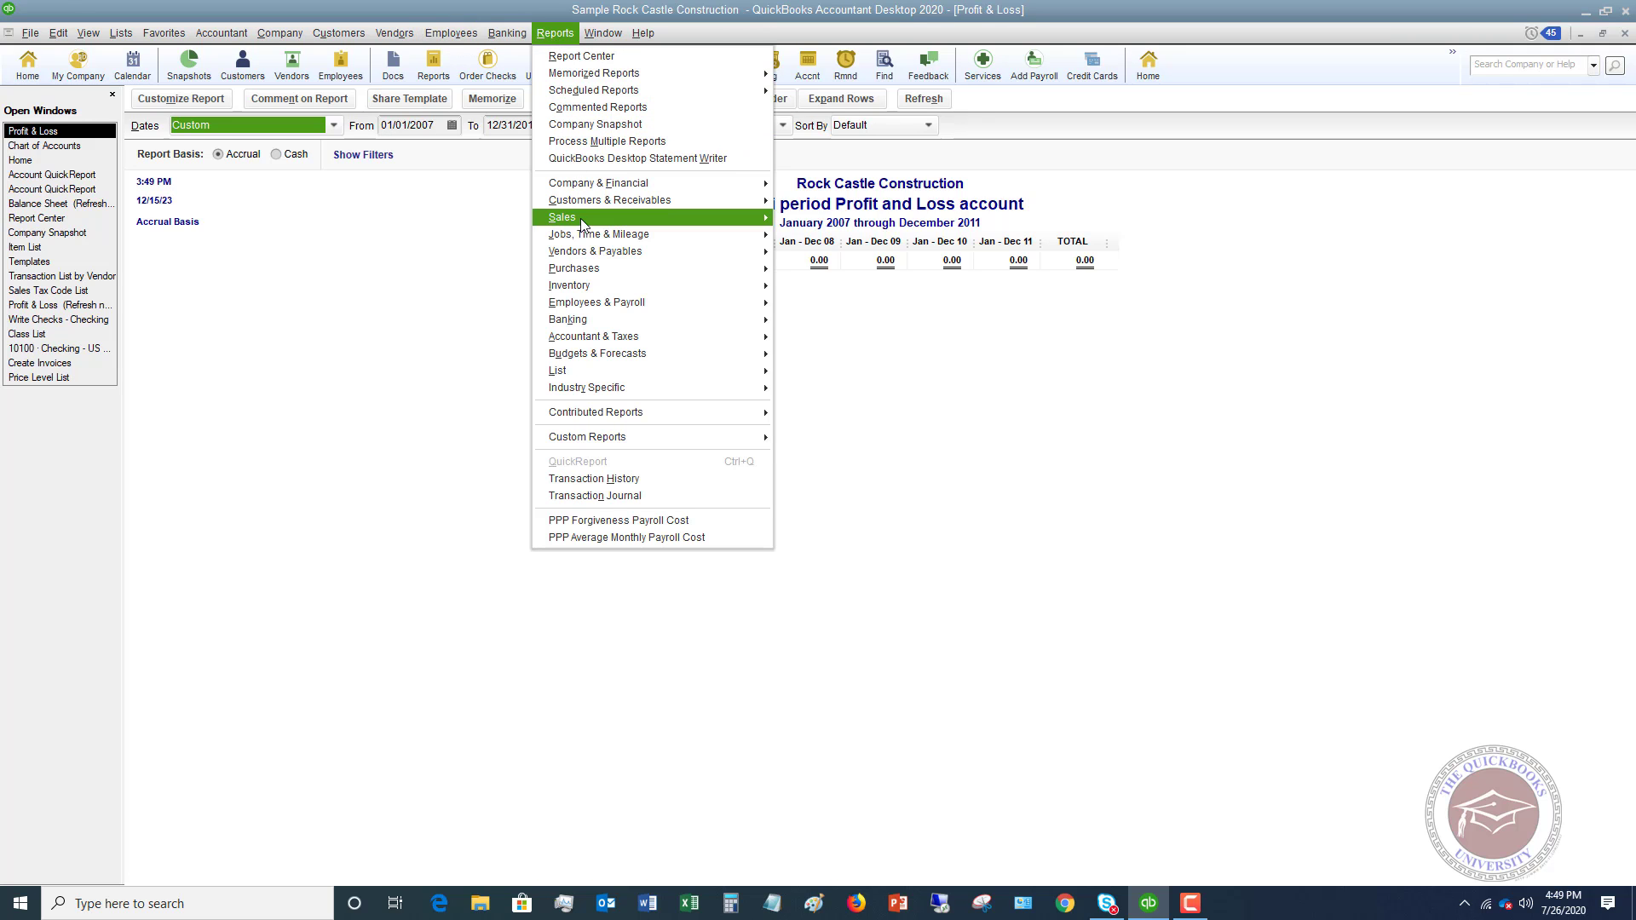
{"action": "mouse_move", "coordinate": [604, 190]}
{"action": "left_click", "coordinate": [818, 183]}
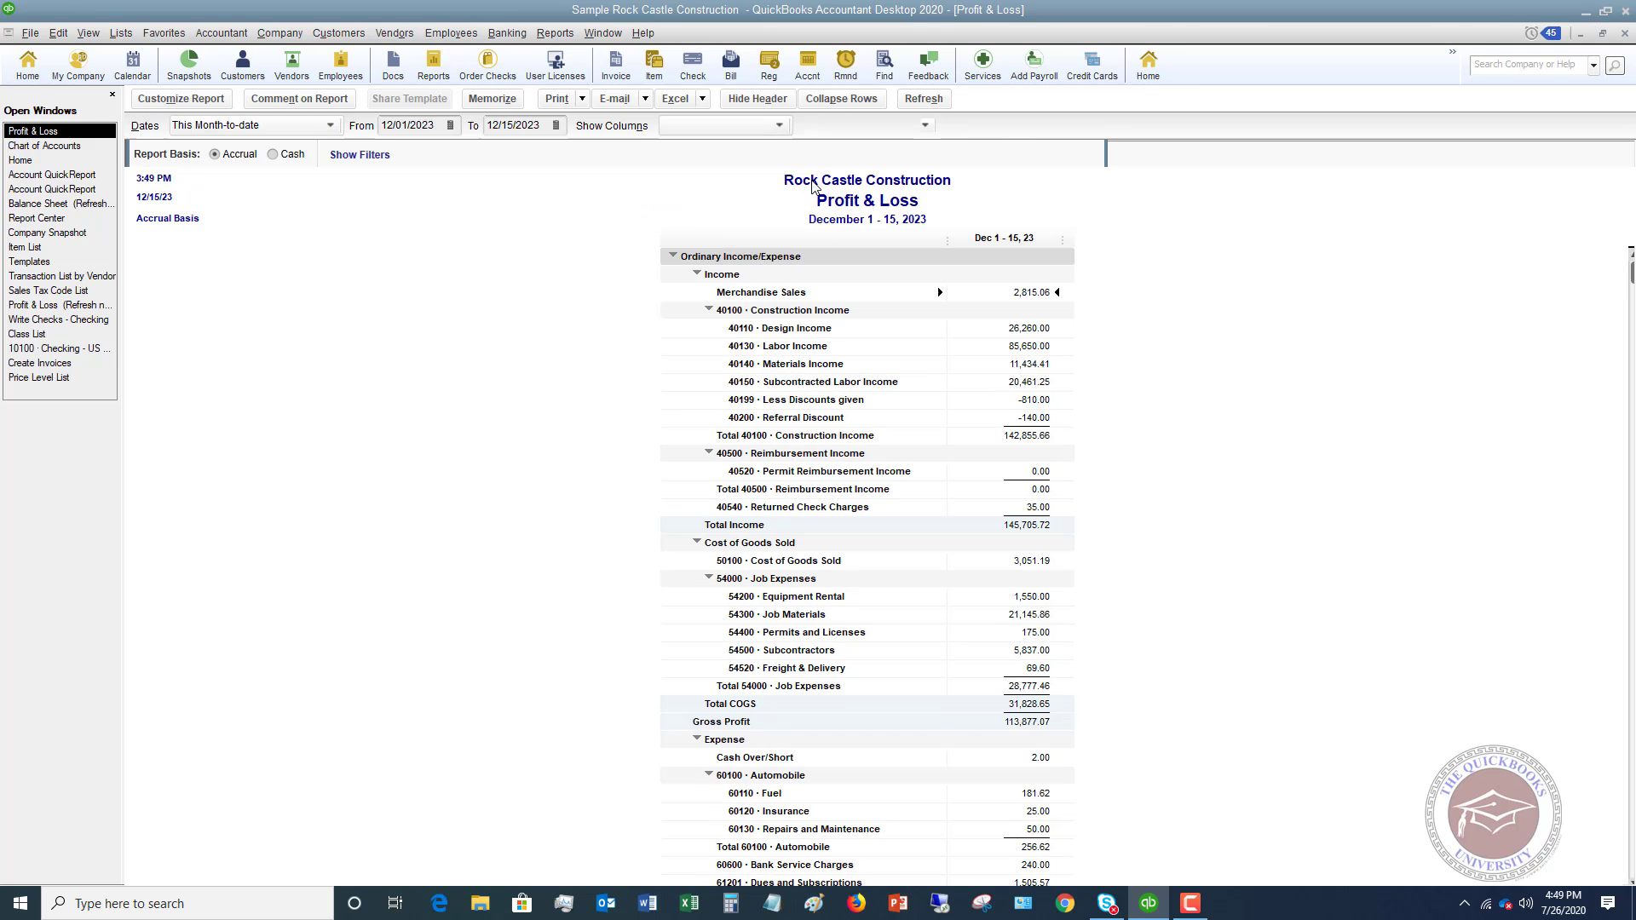
{"action": "scroll", "coordinate": [1155, 341], "scroll_direction": "down", "scroll_amount": 15}
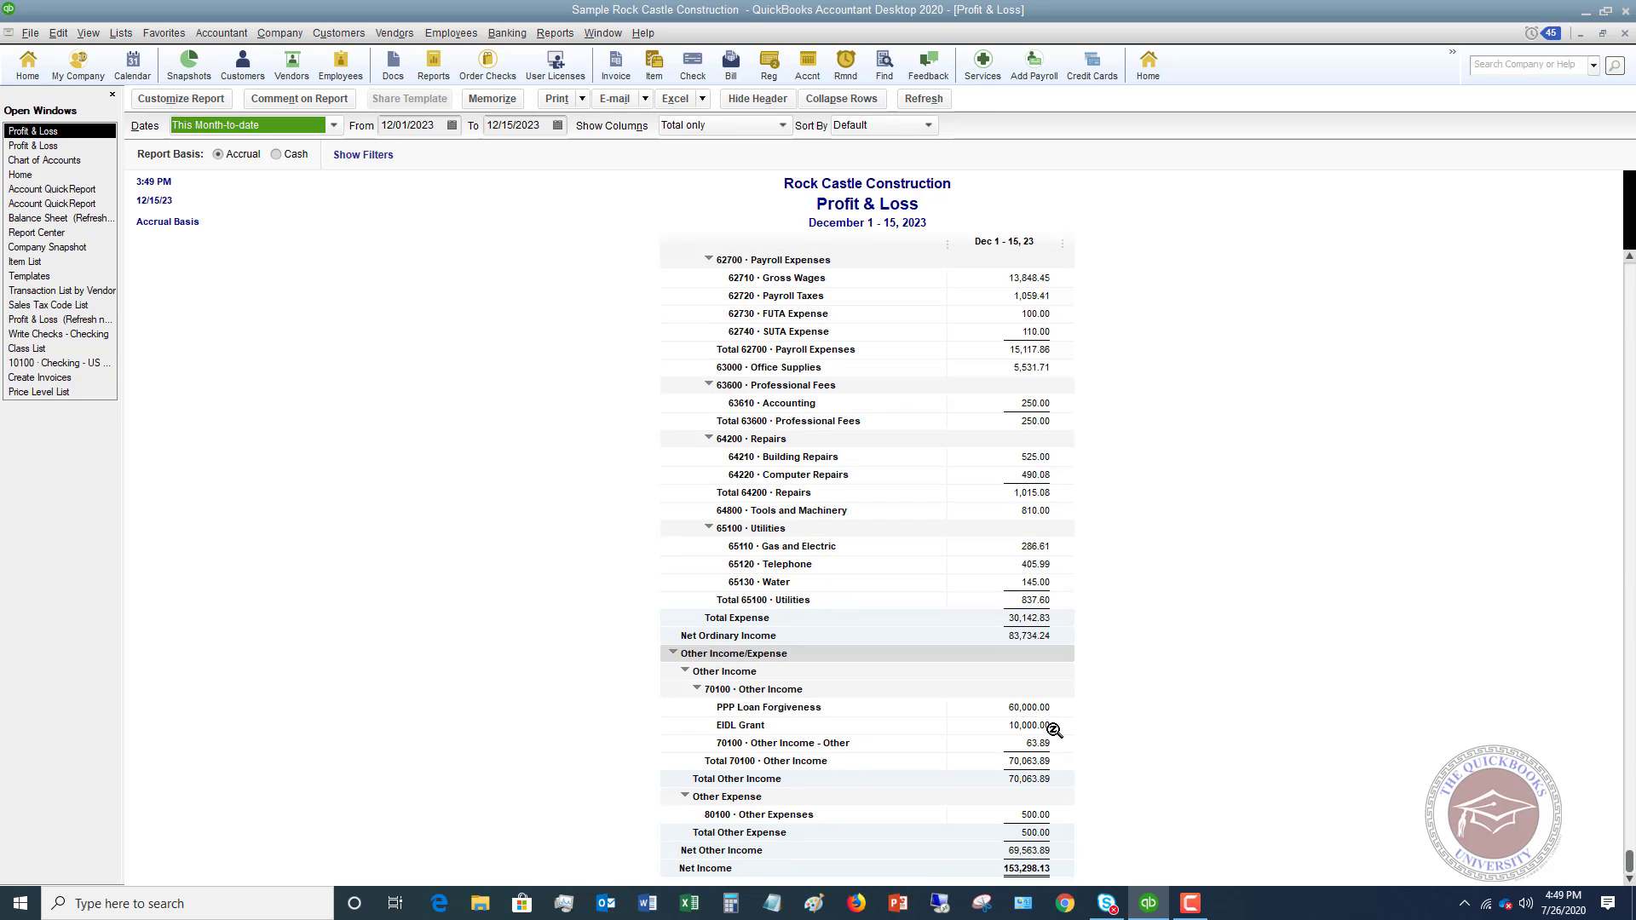
{"action": "left_click", "coordinate": [1040, 706]}
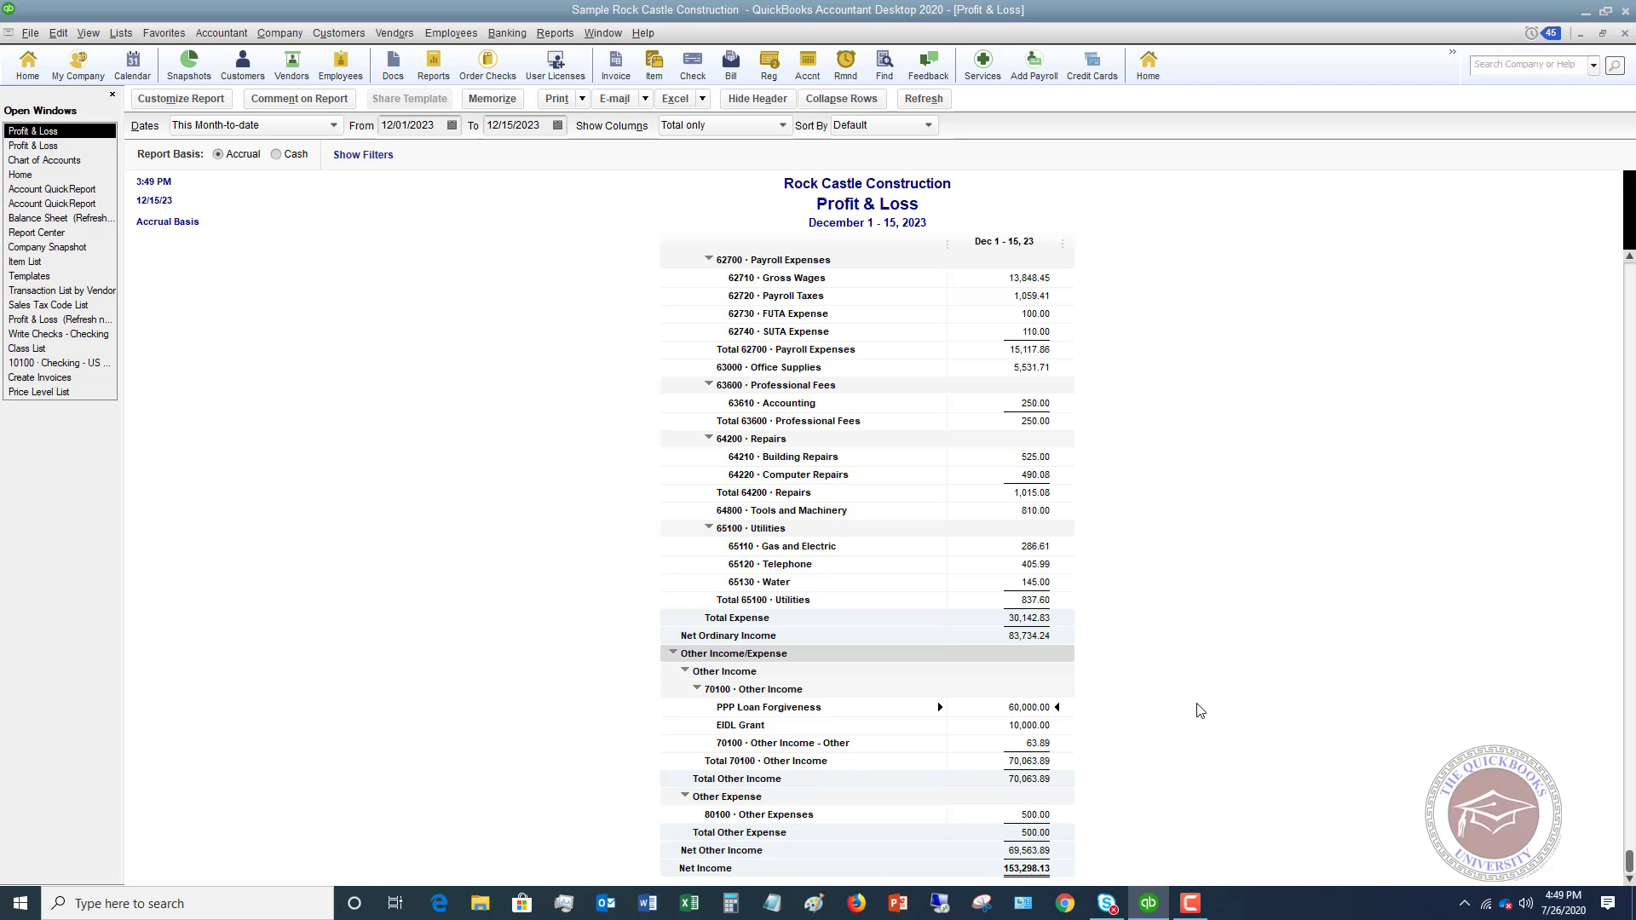
{"action": "scroll", "coordinate": [1201, 703], "scroll_direction": "up", "scroll_amount": 7}
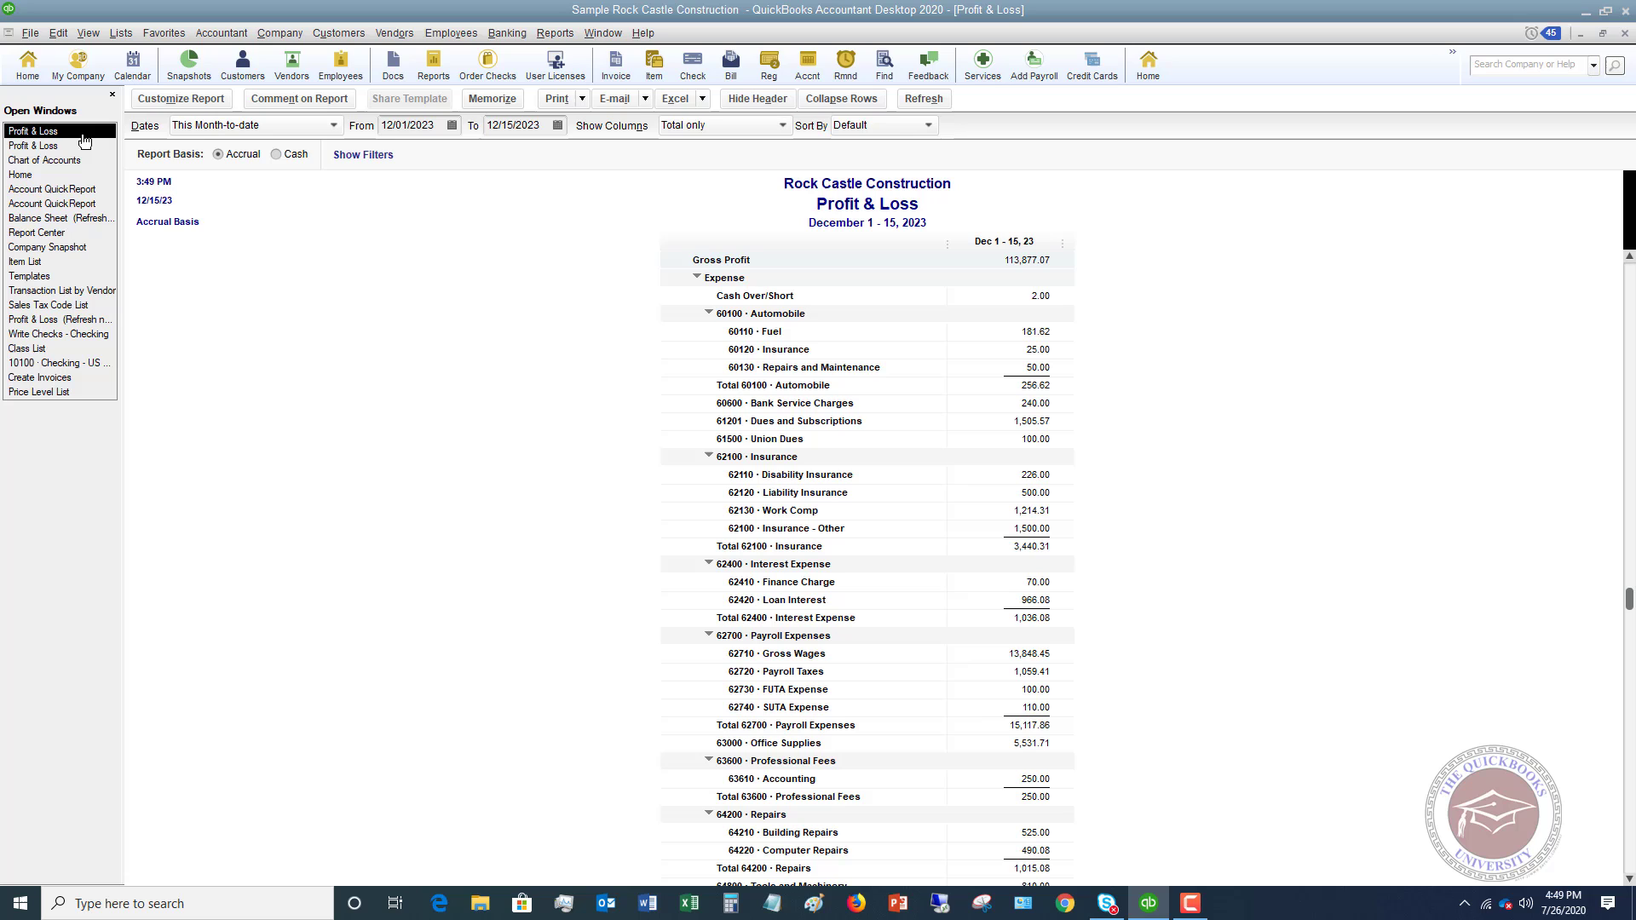
{"action": "left_click", "coordinate": [72, 220]}
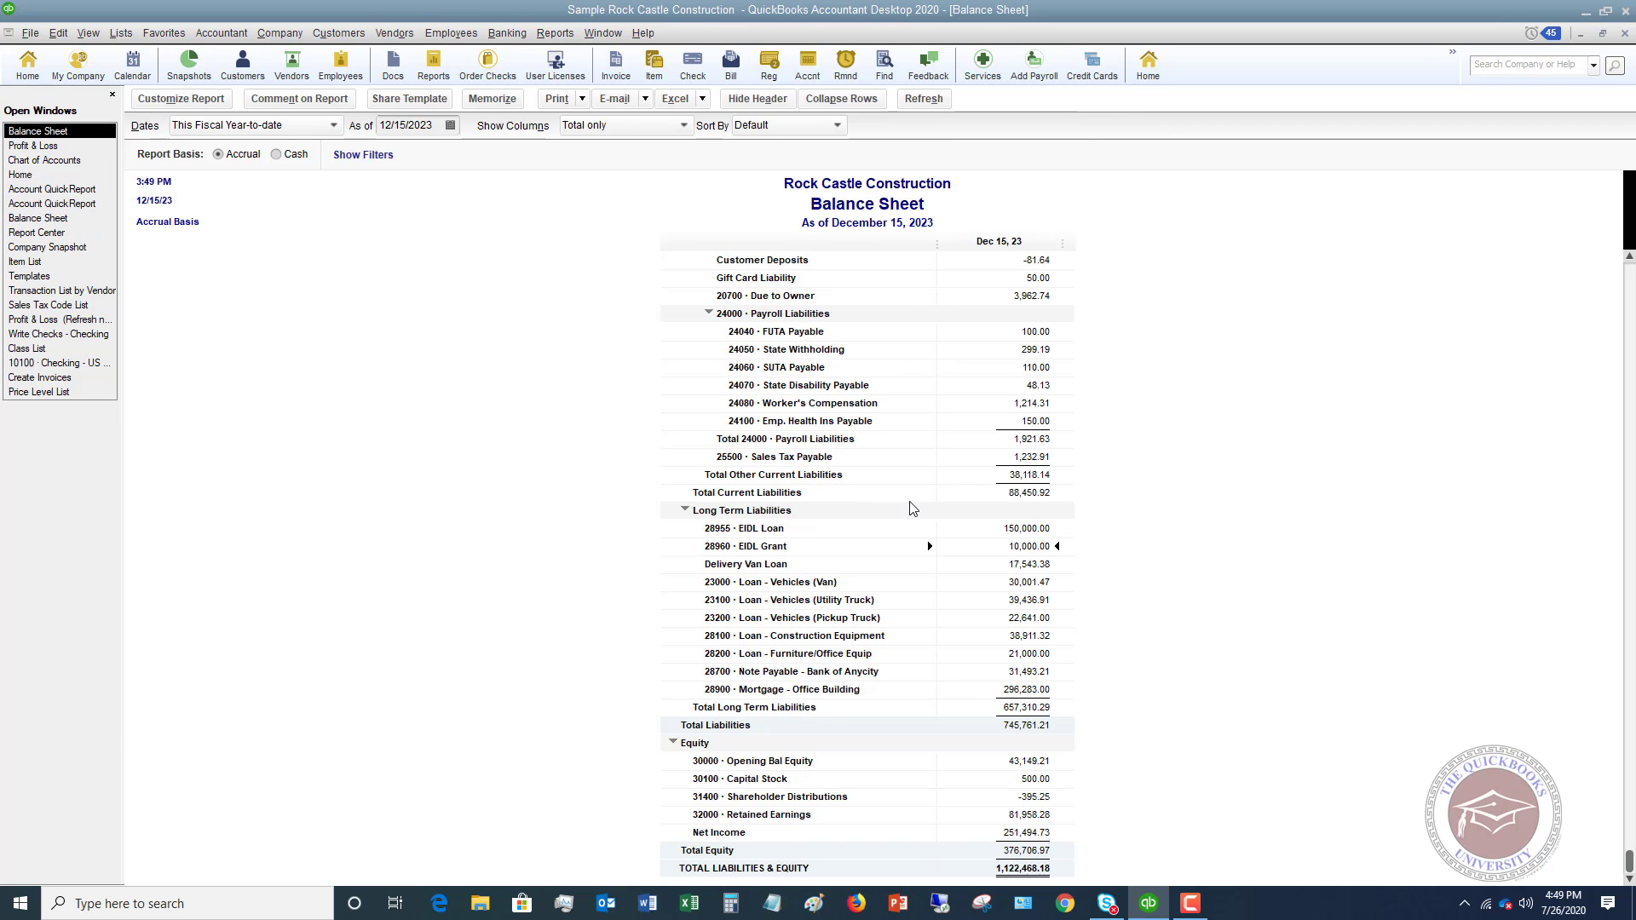